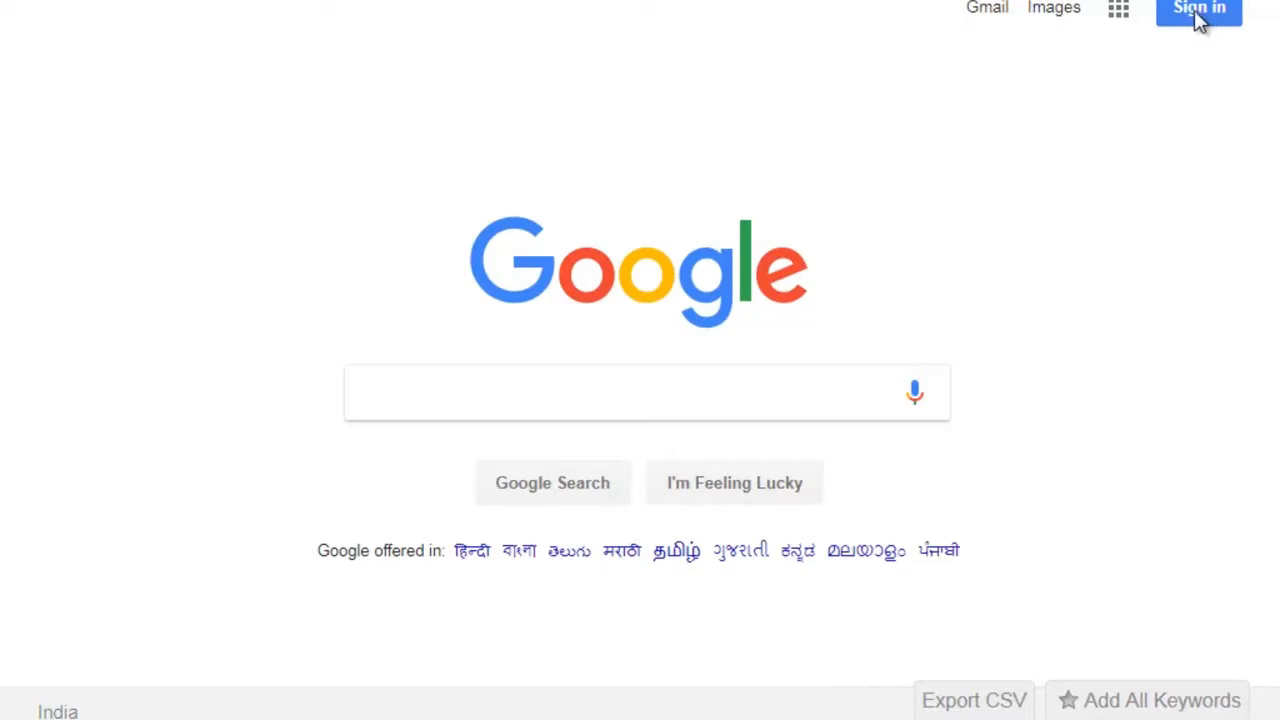
- Start creating a new Google Account from the sign-in page and fill in the first and last name
left_click(1196, 24)
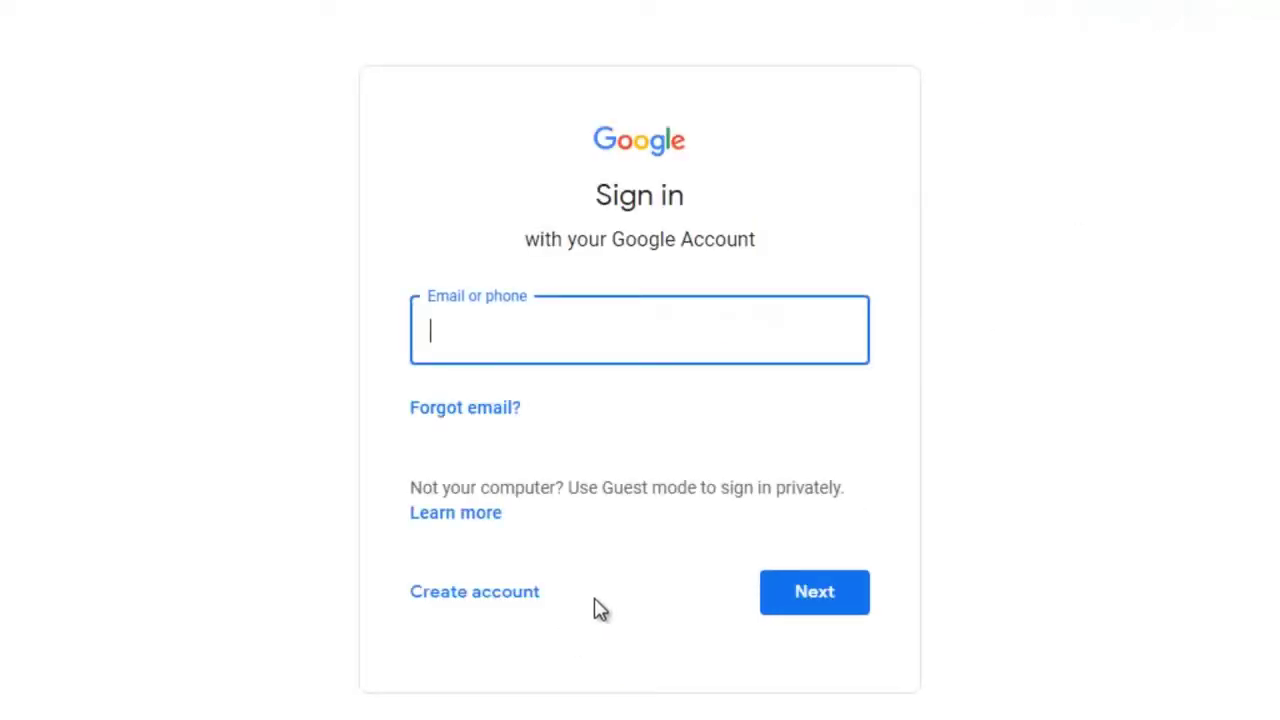
left_click(557, 594)
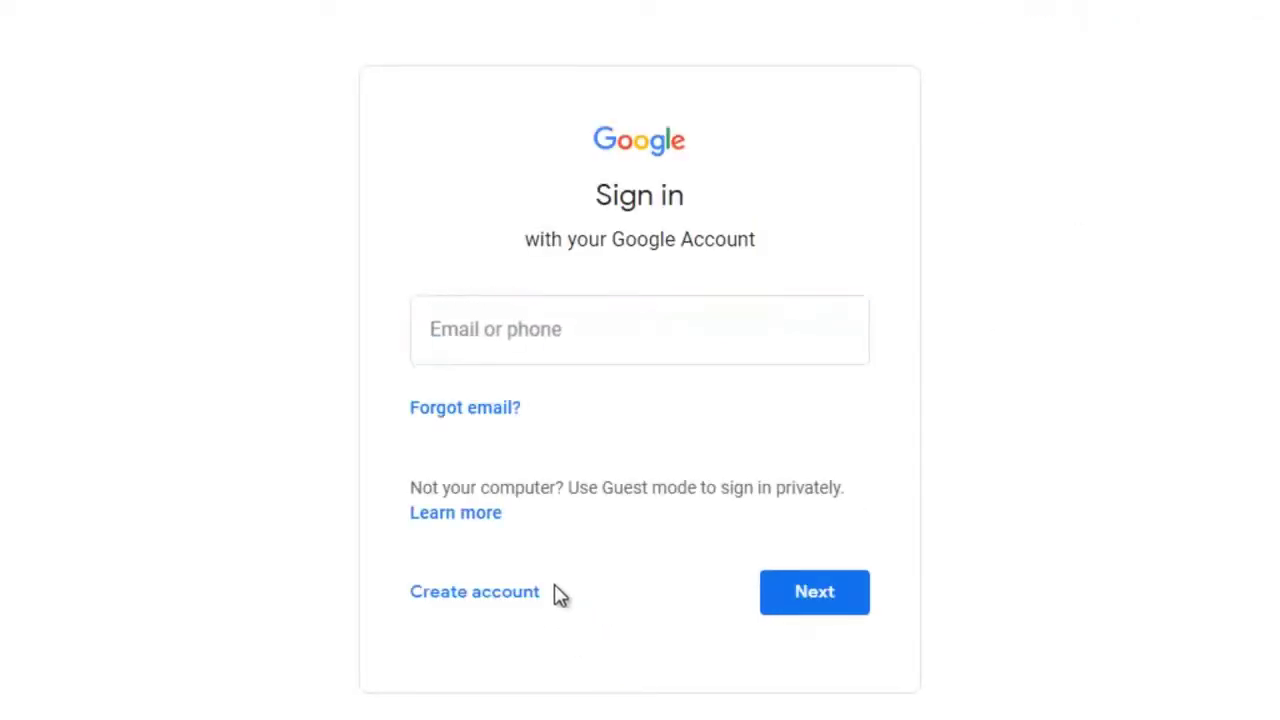
left_click(455, 597)
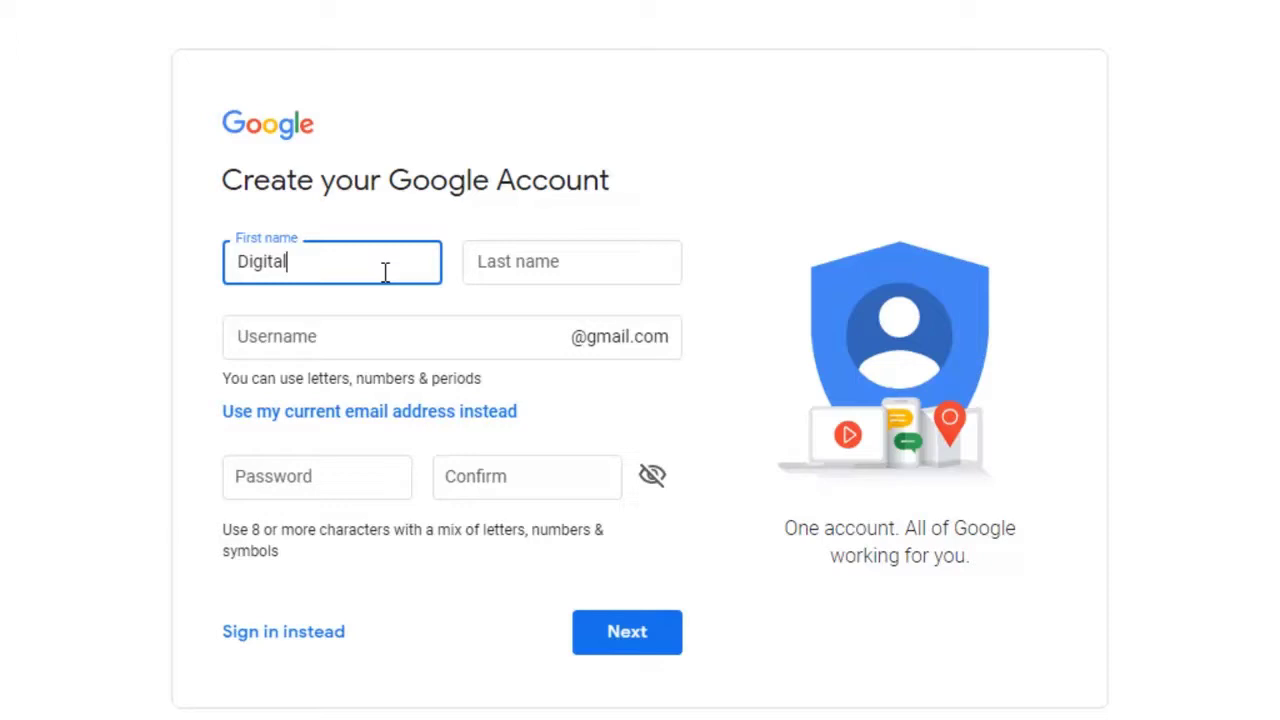
left_click(481, 263)
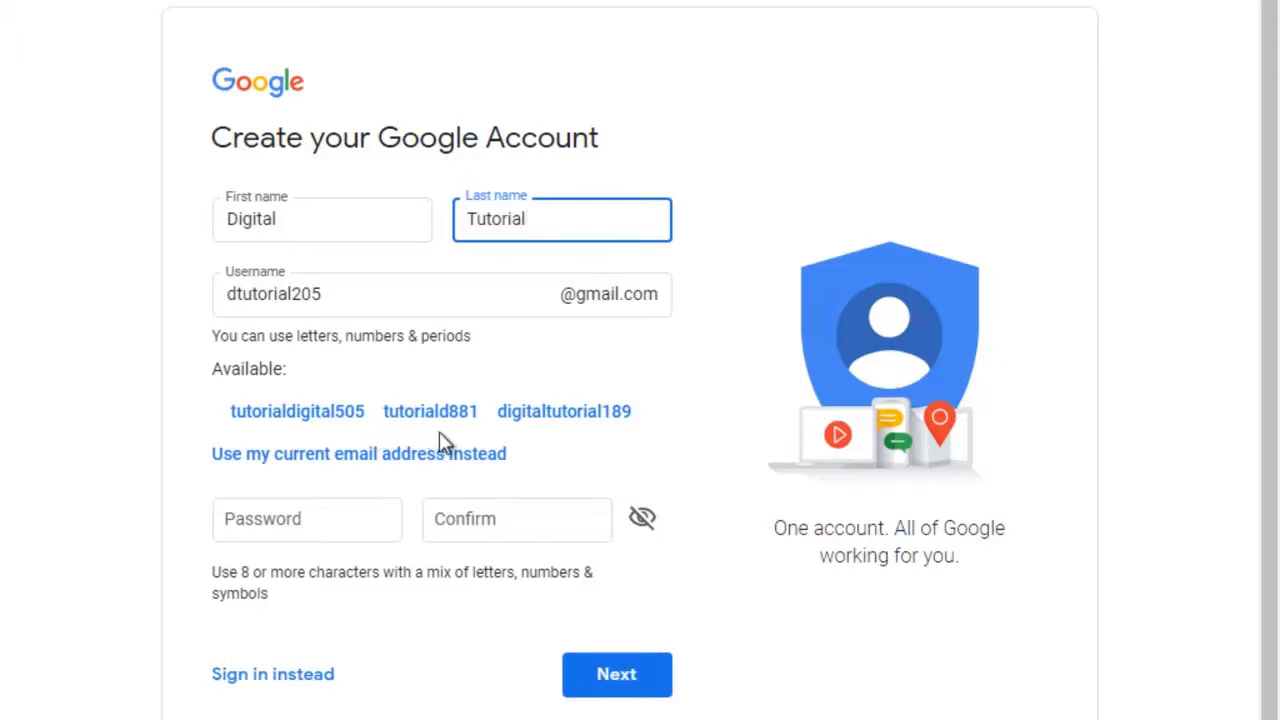
- Enter the chosen Gmail username for the new account, ending it with a three-digit number
left_click(513, 418)
left_click(384, 338)
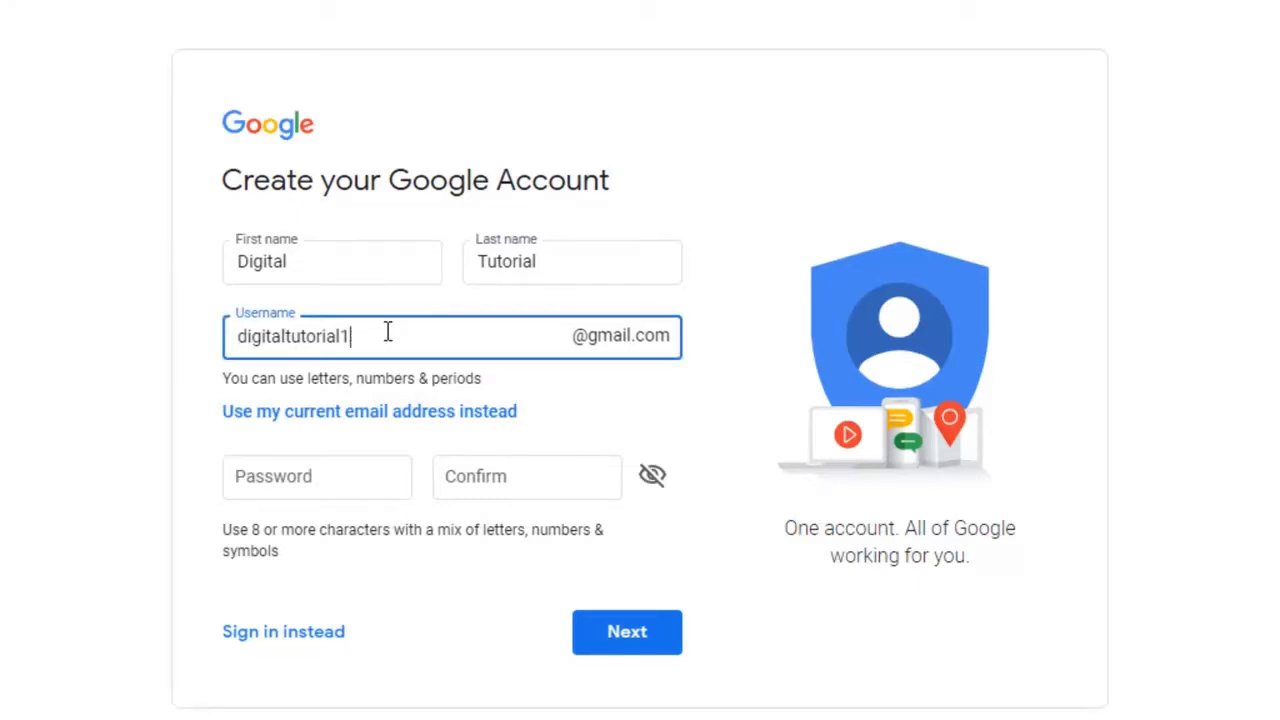
key("BackSpace")
left_click(152, 441)
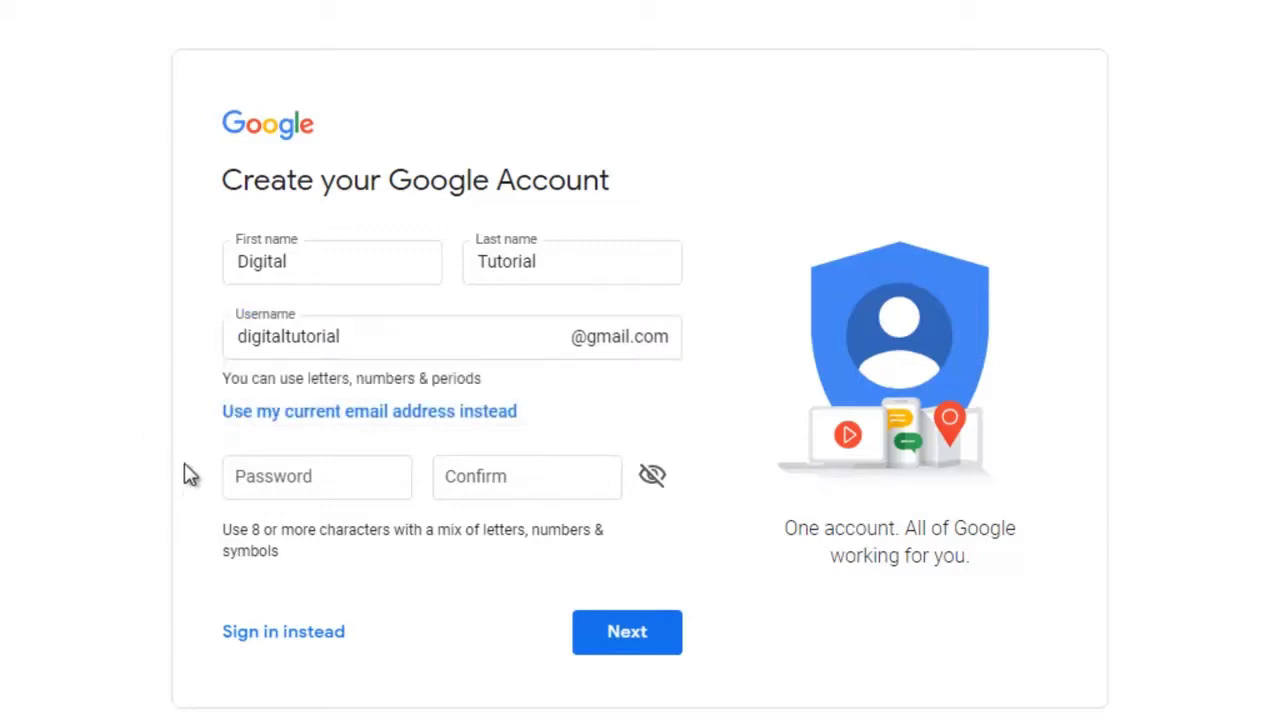
left_click(349, 342)
type("123")
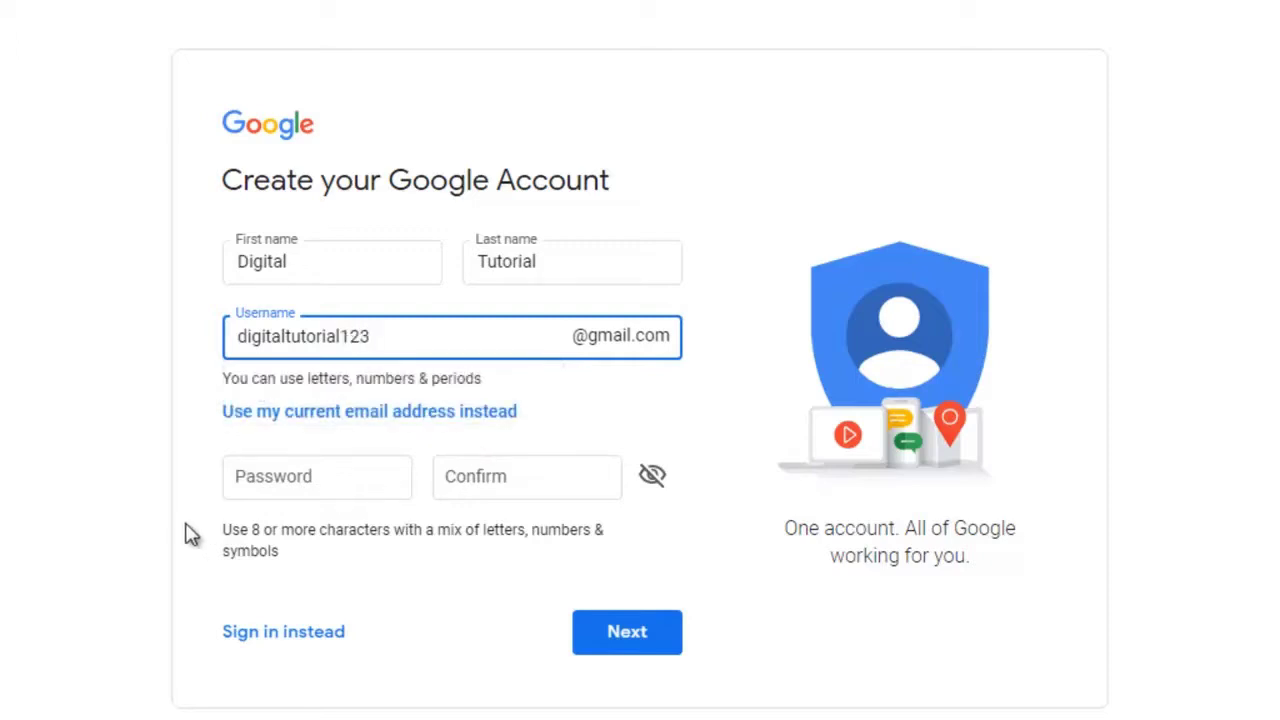
- Enter and confirm the account password, and submit the account creation form
left_click(314, 474)
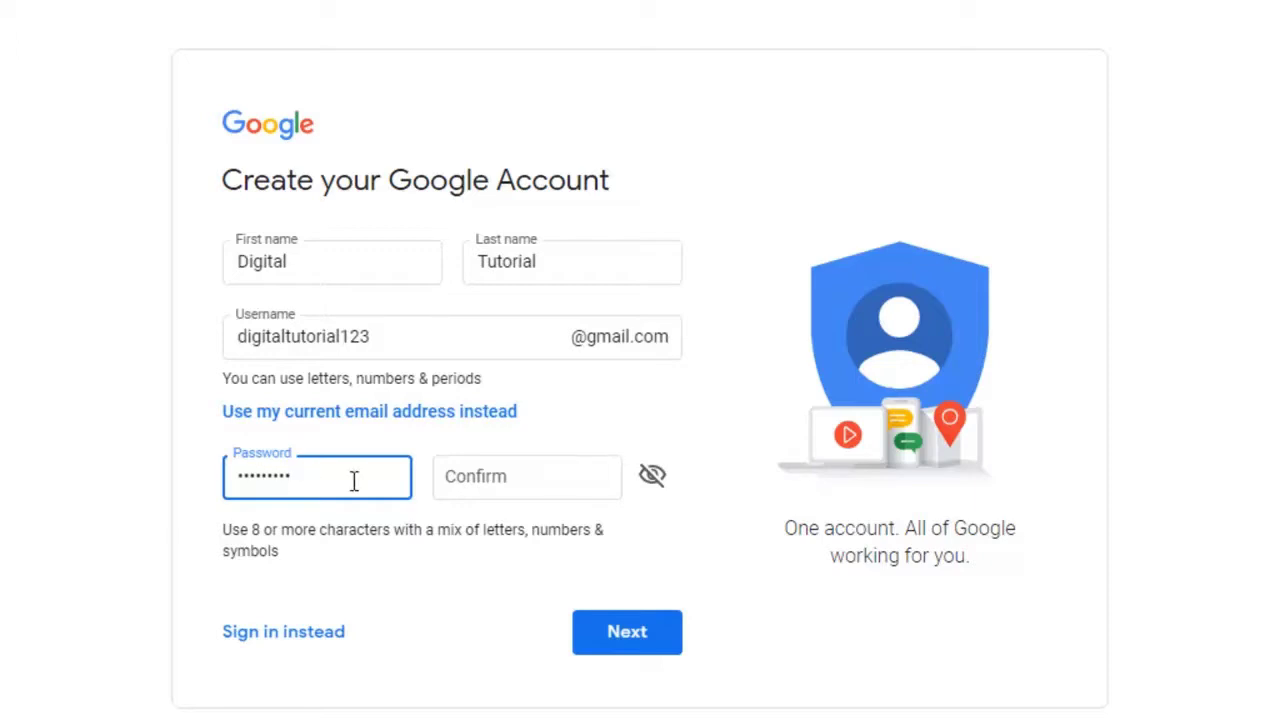
left_click(550, 484)
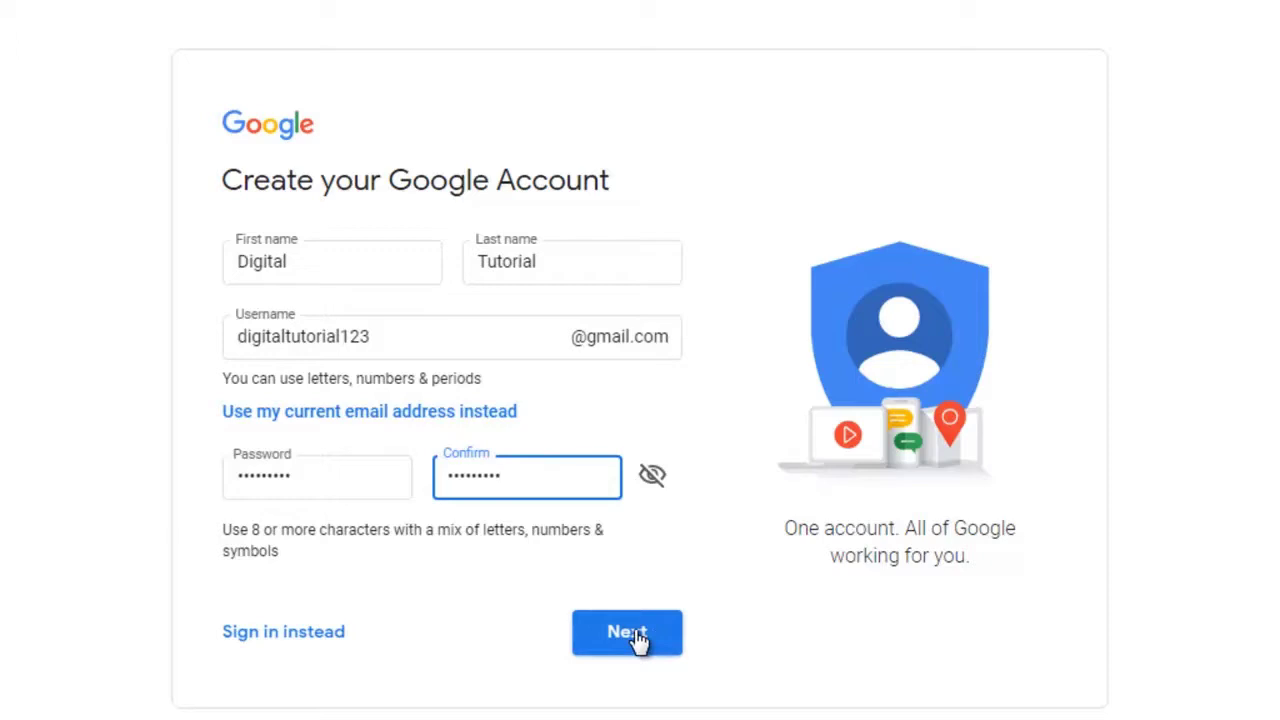
left_click_drag(395, 625, 220, 675)
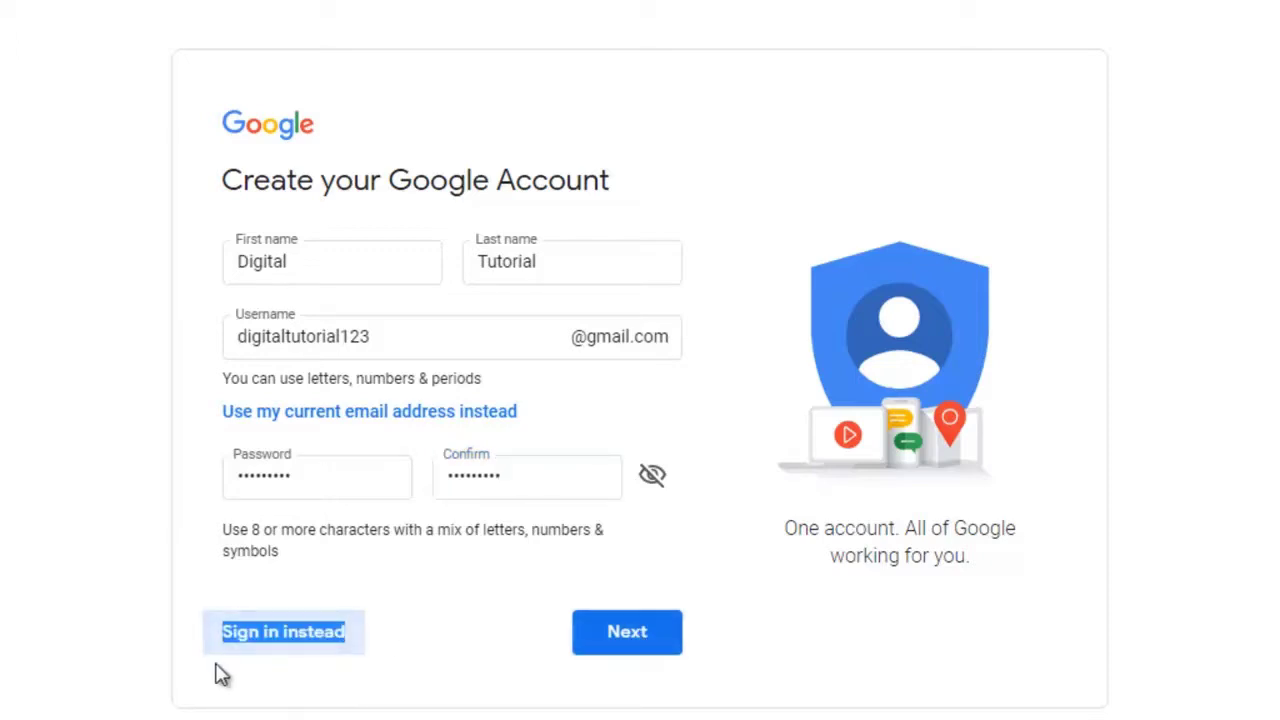
left_click(404, 675)
left_click(626, 630)
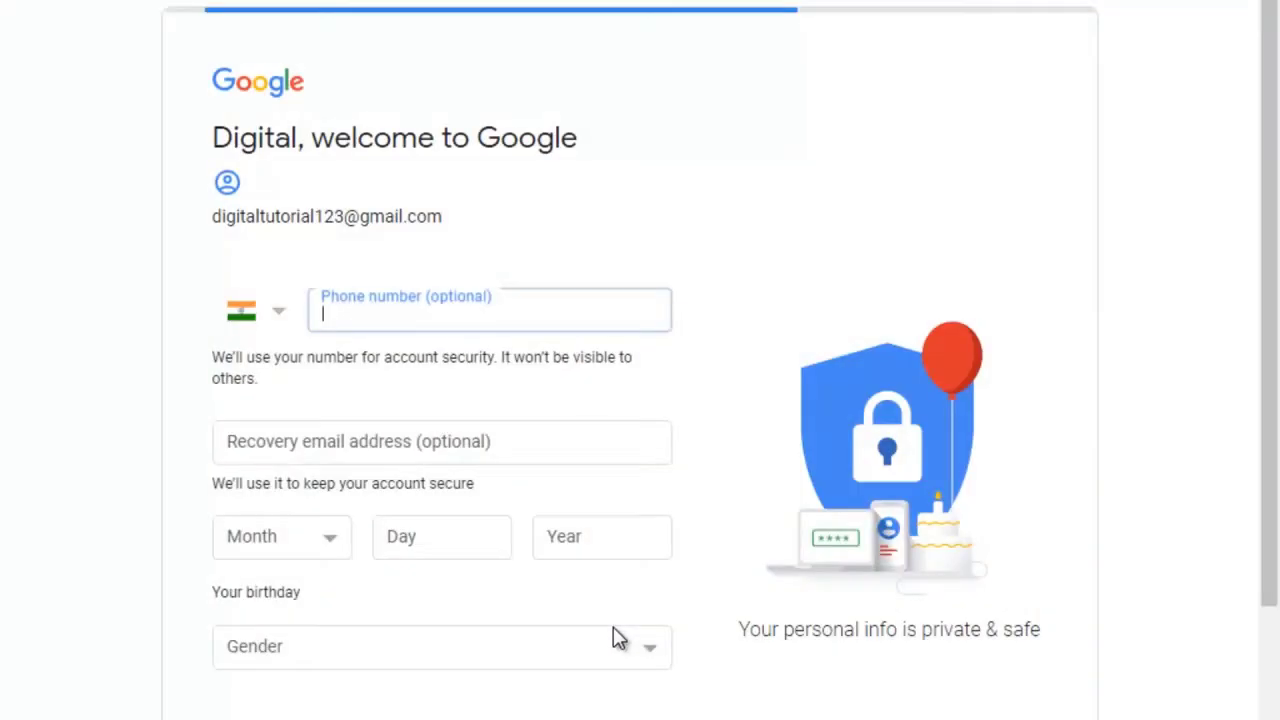
- Fill in the phone number from the saved suggestions and leave the recovery email address blank
left_click(532, 318)
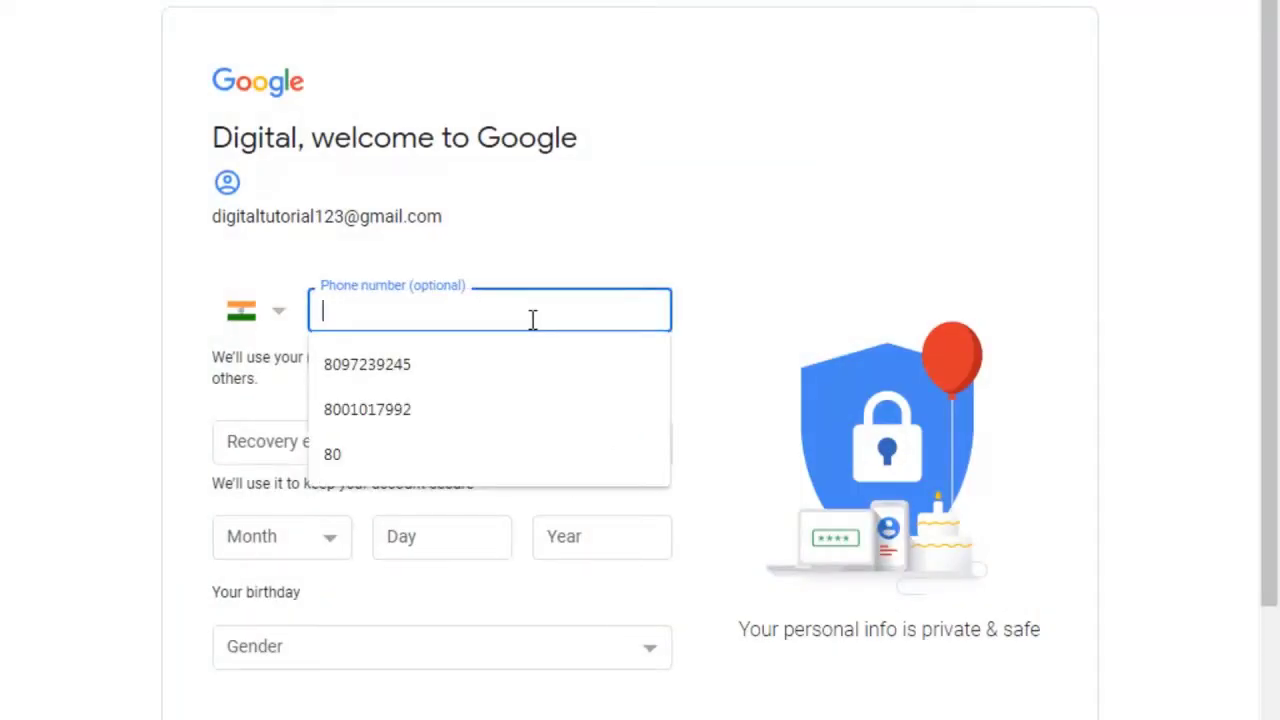
left_click(455, 366)
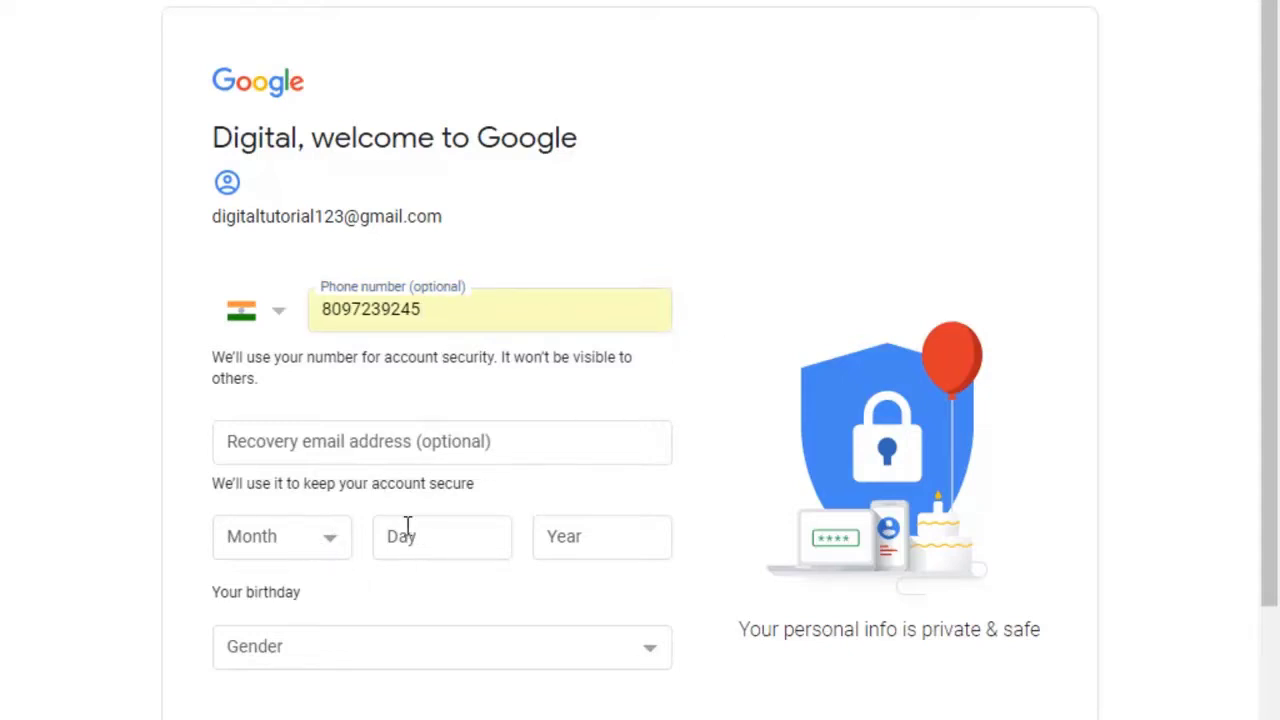
scroll(407, 527, "down", 1)
left_click(338, 305)
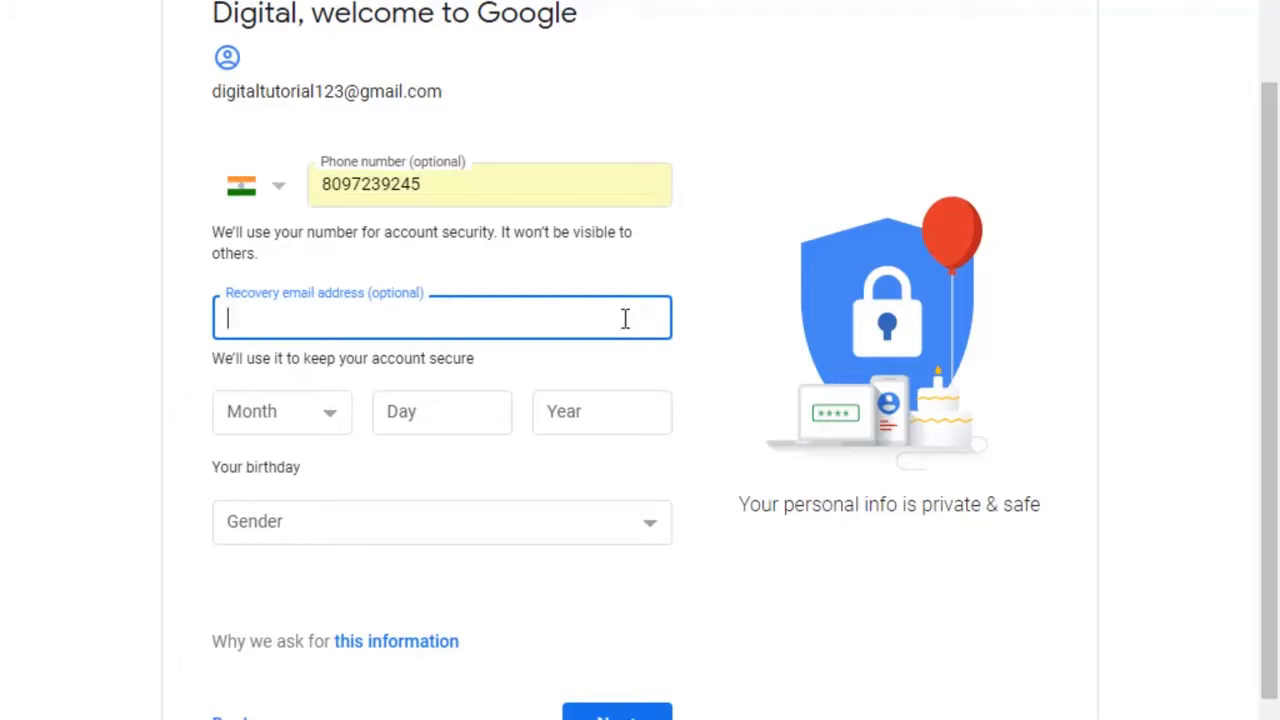
left_click(80, 484)
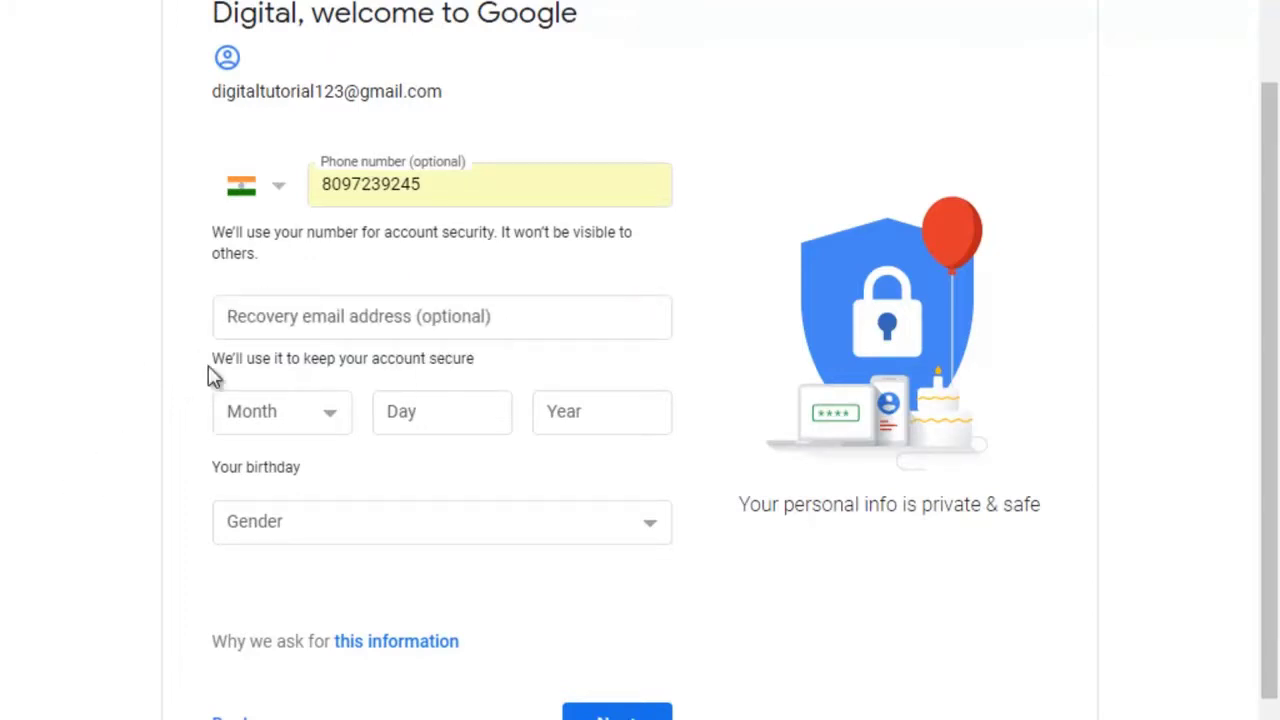
left_click(449, 306)
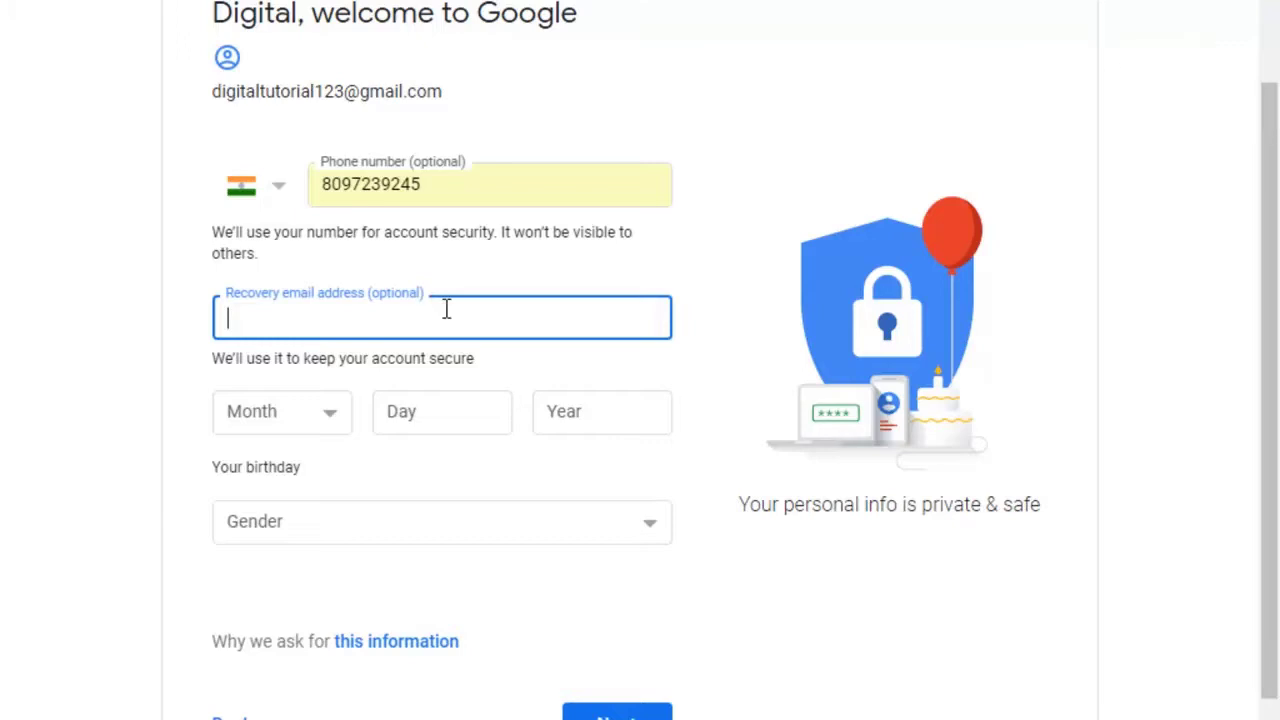
left_click(152, 396)
- Fill in the account holder's date of birth
left_click(283, 422)
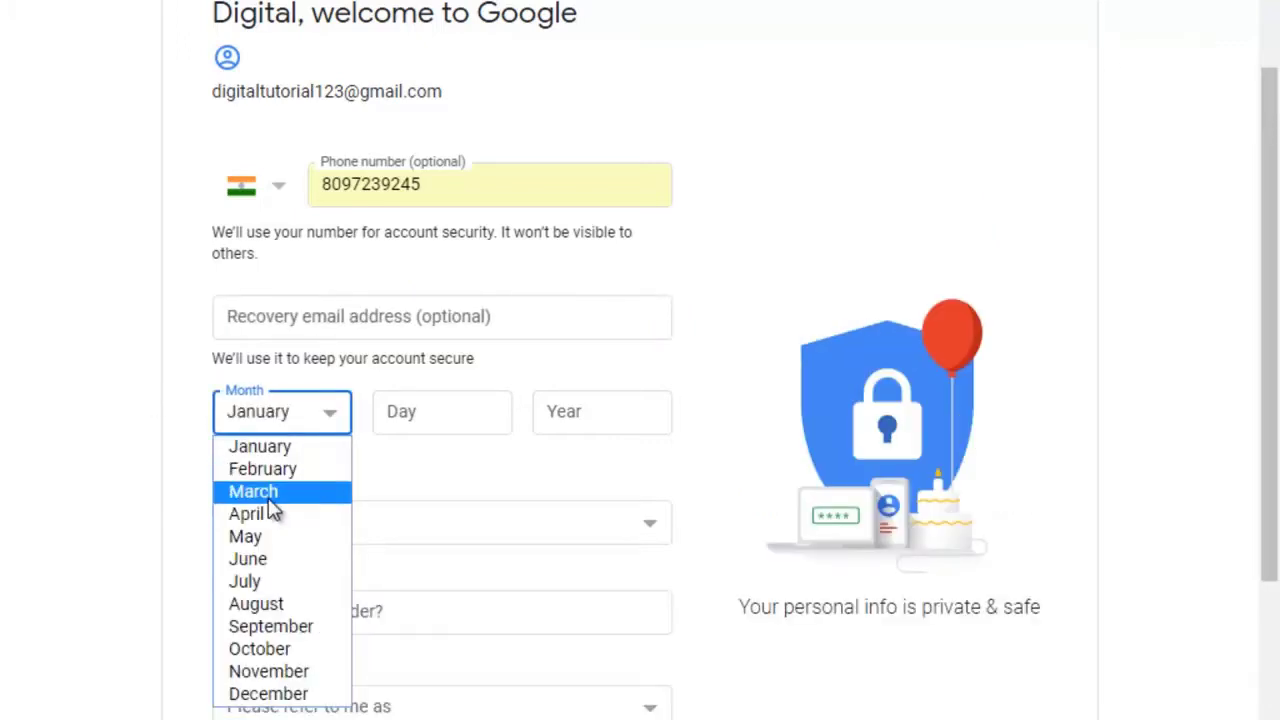
left_click(310, 497)
left_click(404, 417)
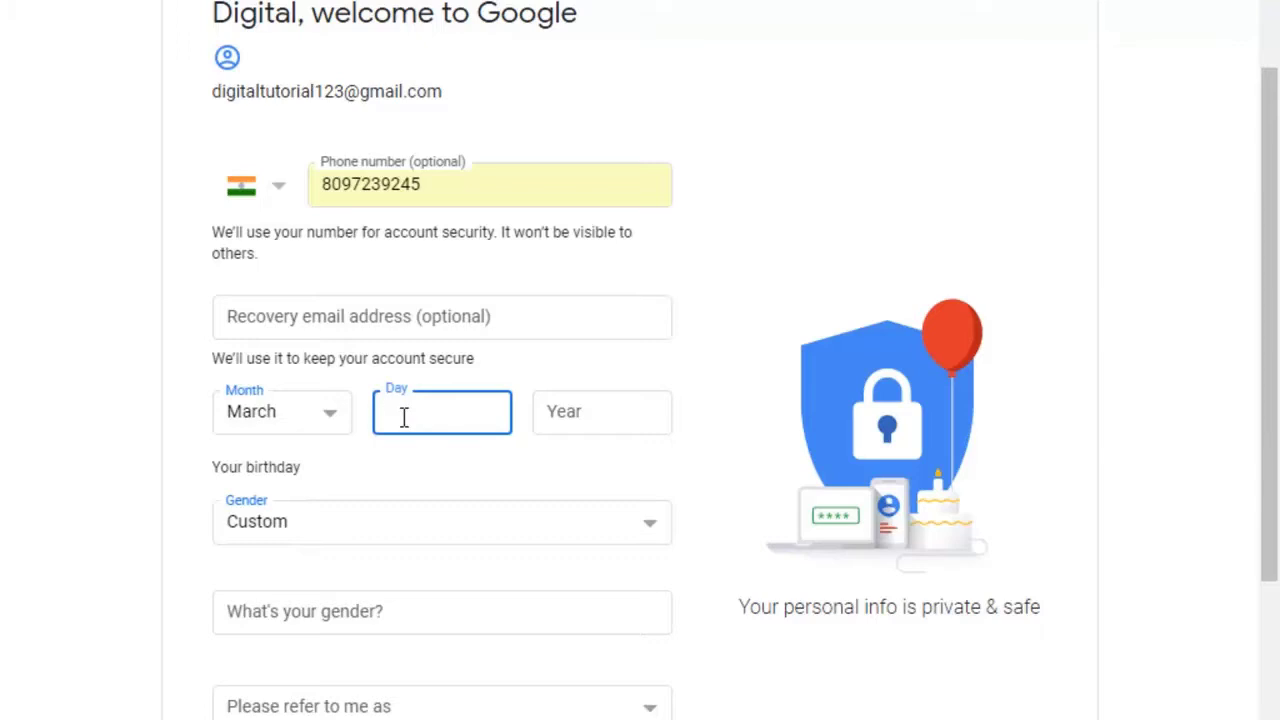
type("18")
left_click(591, 420)
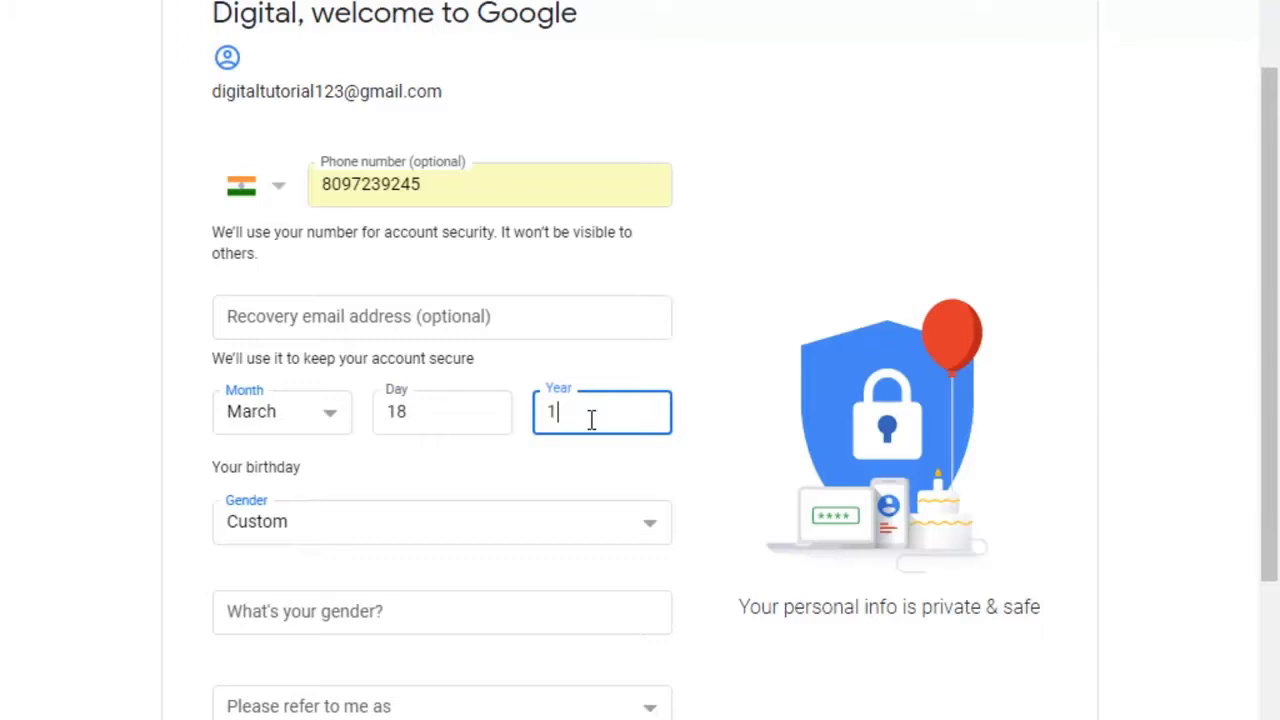
- Set the gender to Male and submit the personal details
left_click(486, 540)
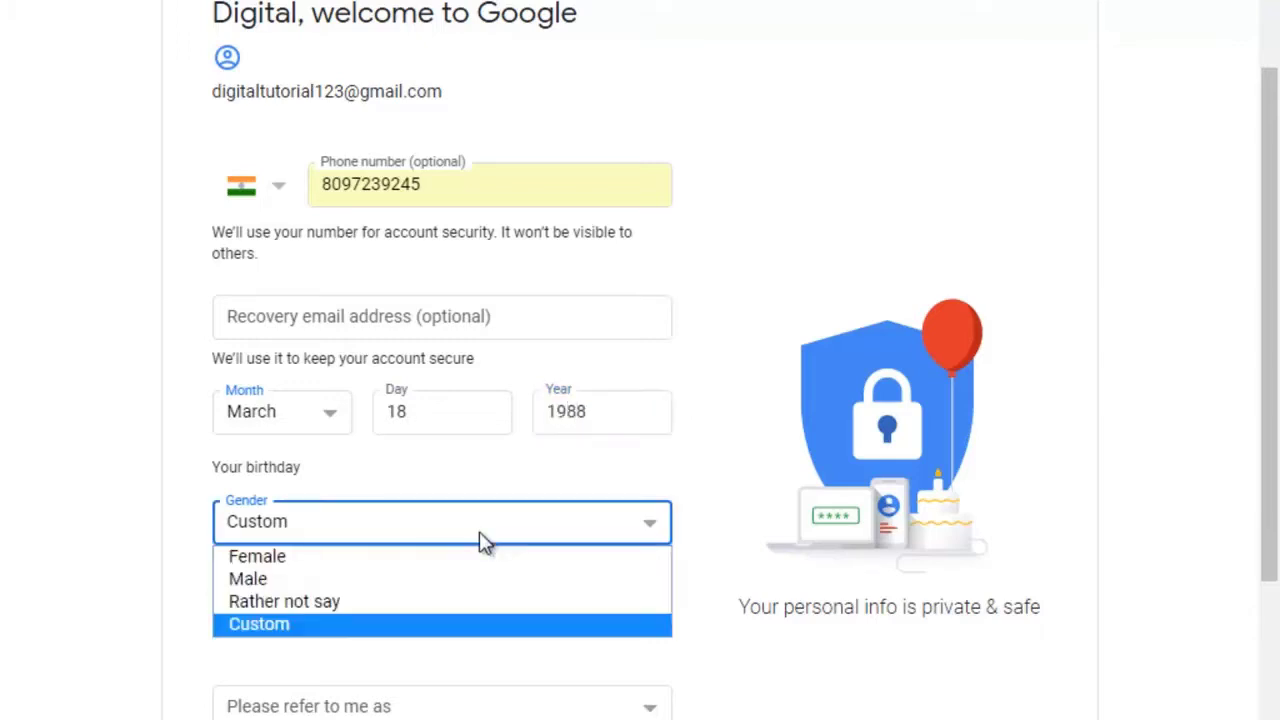
left_click(324, 584)
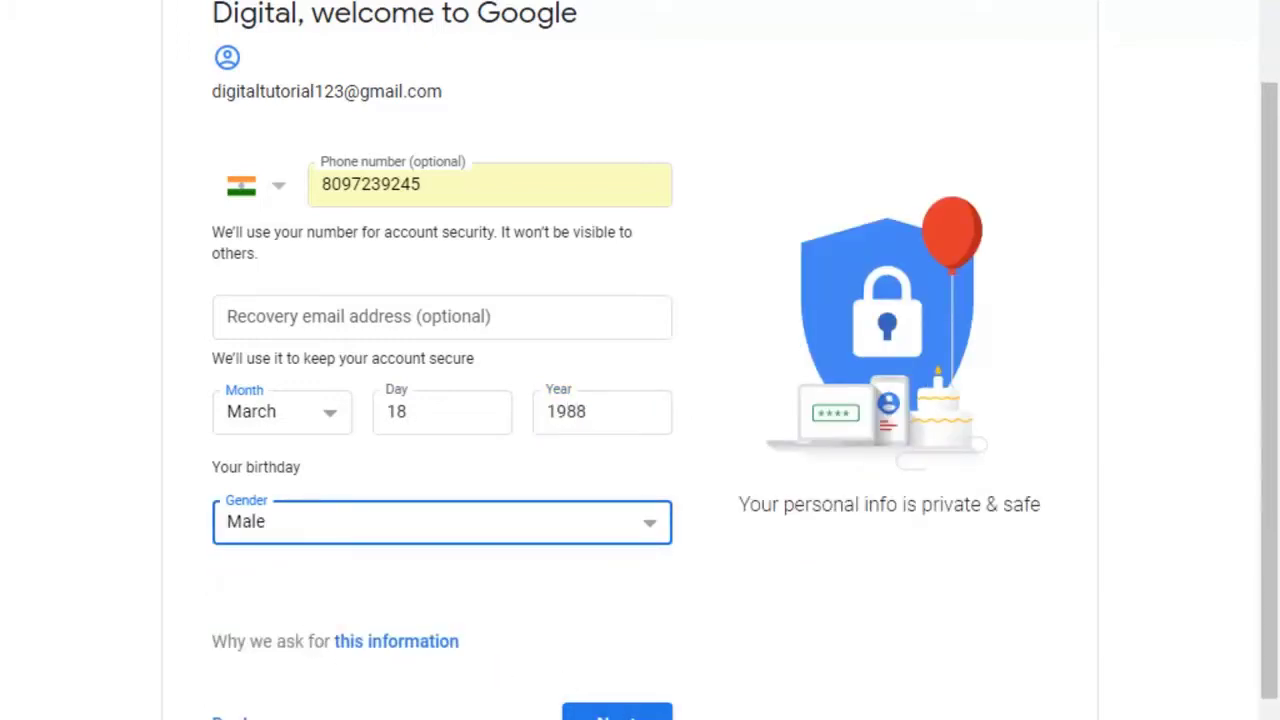
left_click(583, 712)
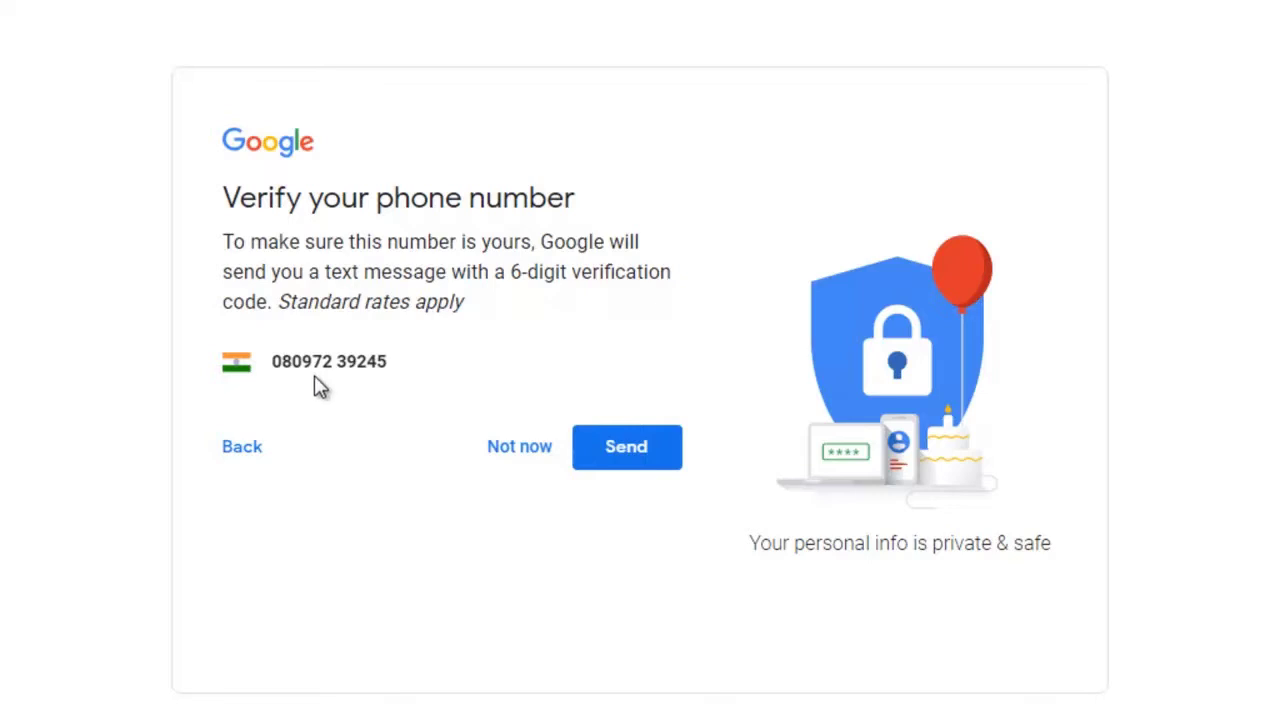
- Skip the phone number verification for now and agree to the Privacy and Terms
left_click(648, 446)
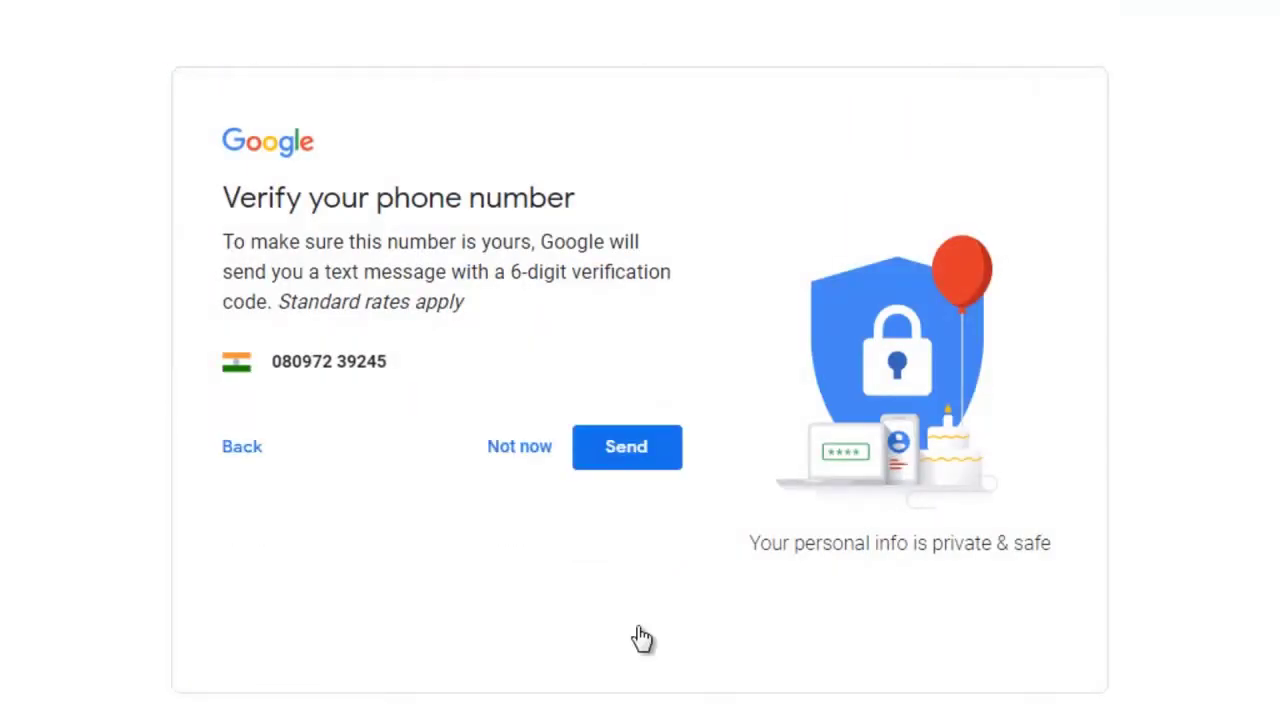
left_click(528, 446)
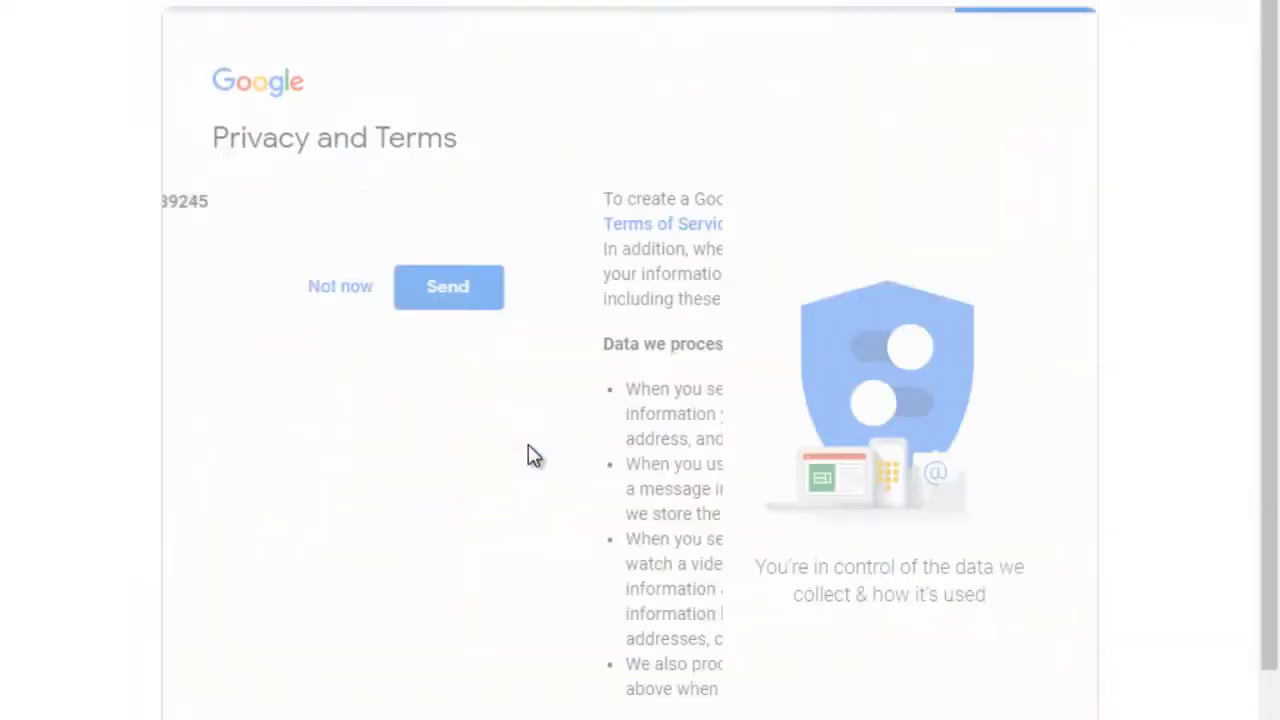
scroll(616, 567, "down", 4)
scroll(616, 567, "down", 5)
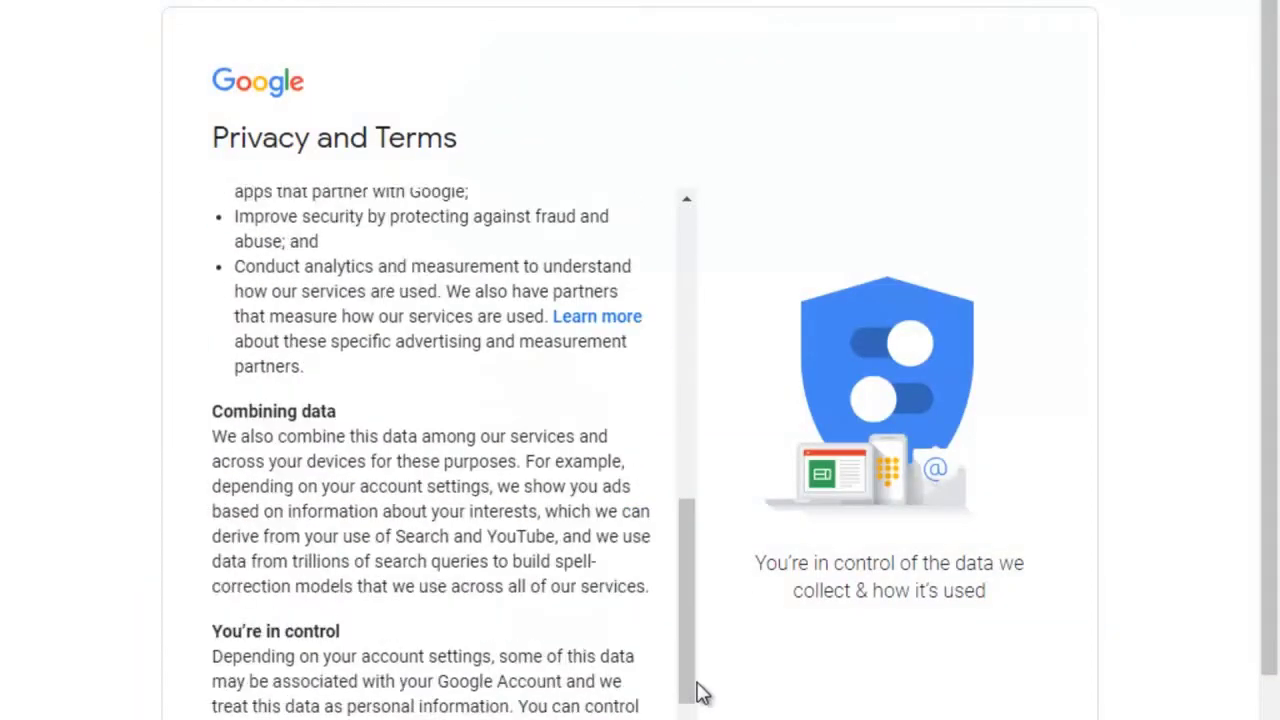
scroll(694, 691, "down", 2)
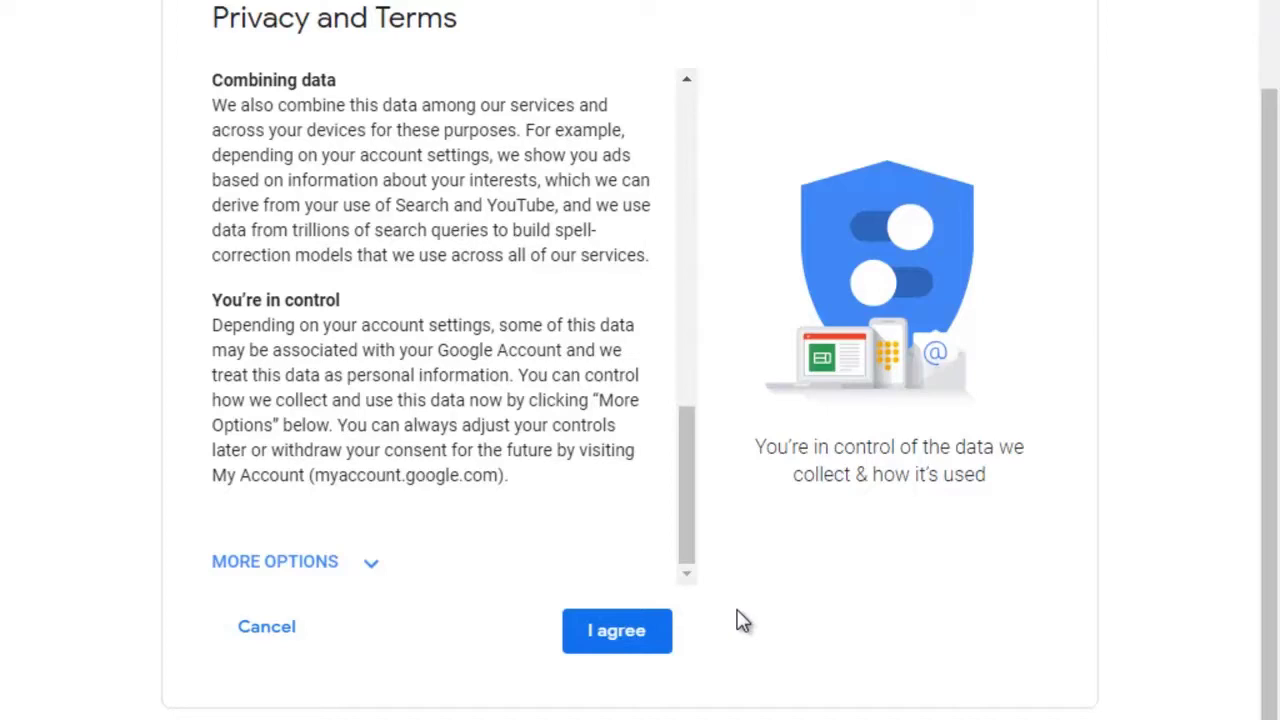
left_click(620, 638)
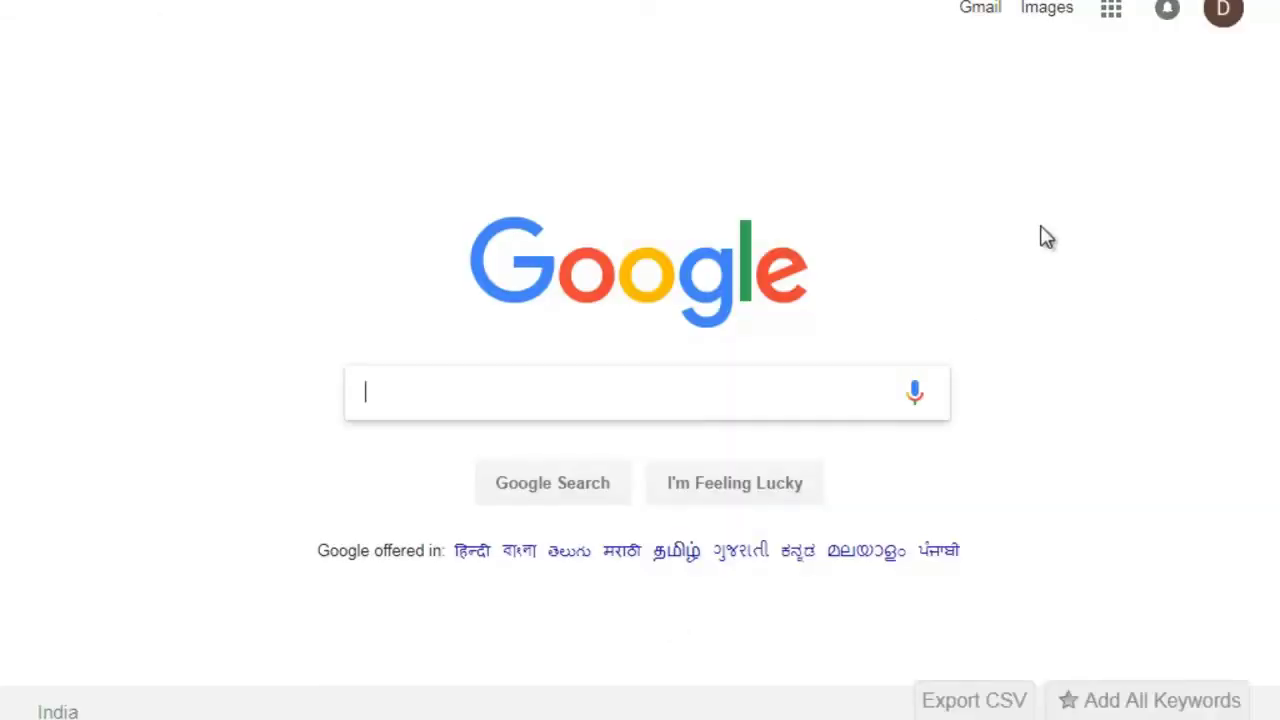
- Open Gmail and complete the welcome setup with the Default view
left_click(993, 8)
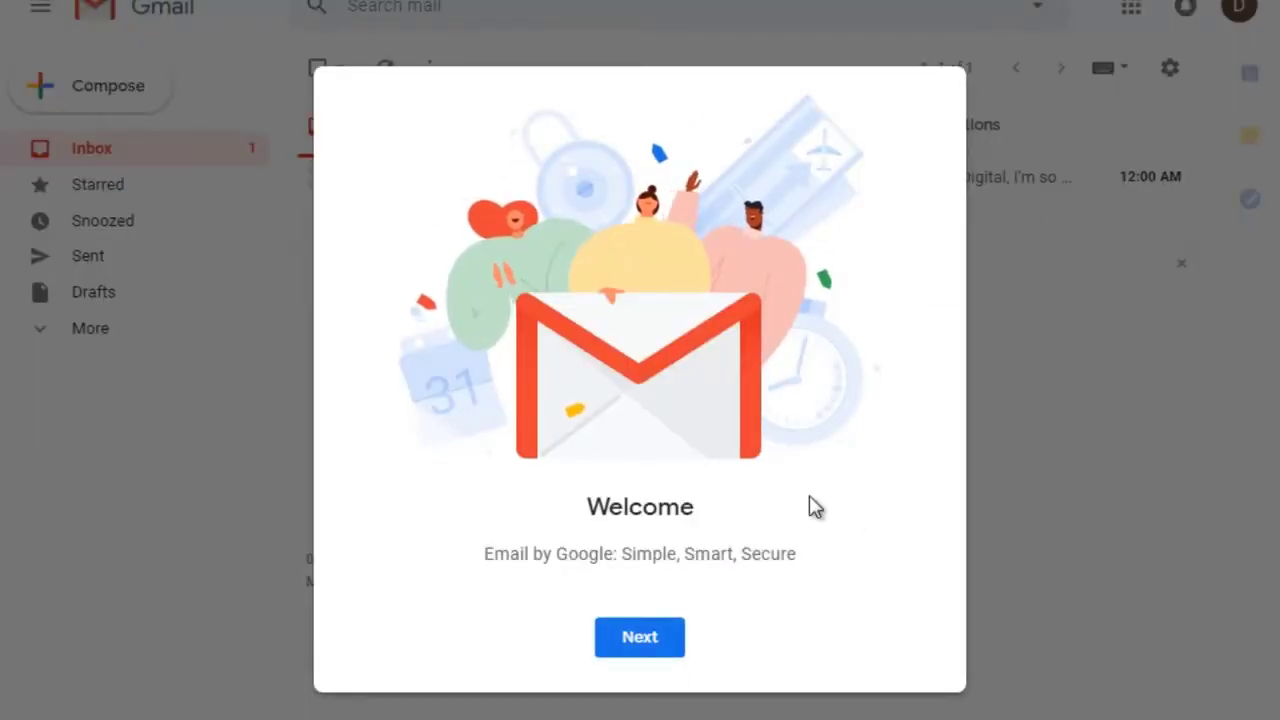
left_click(648, 645)
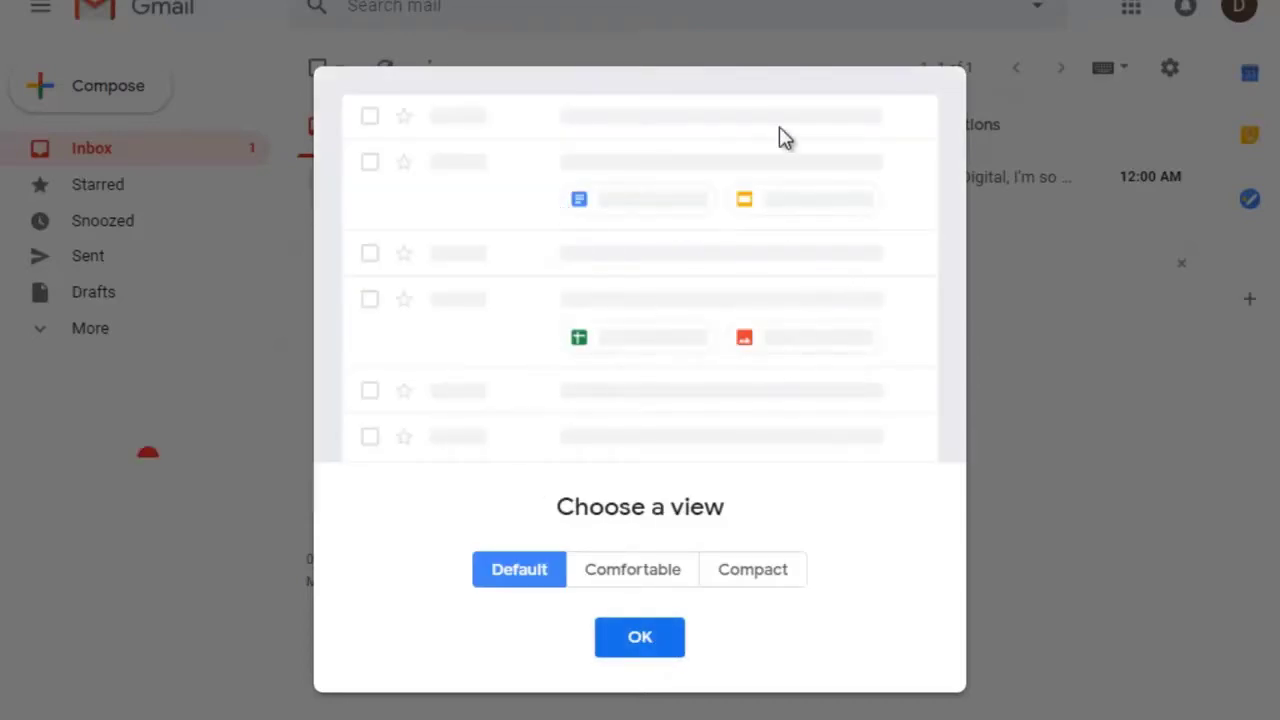
left_click(648, 571)
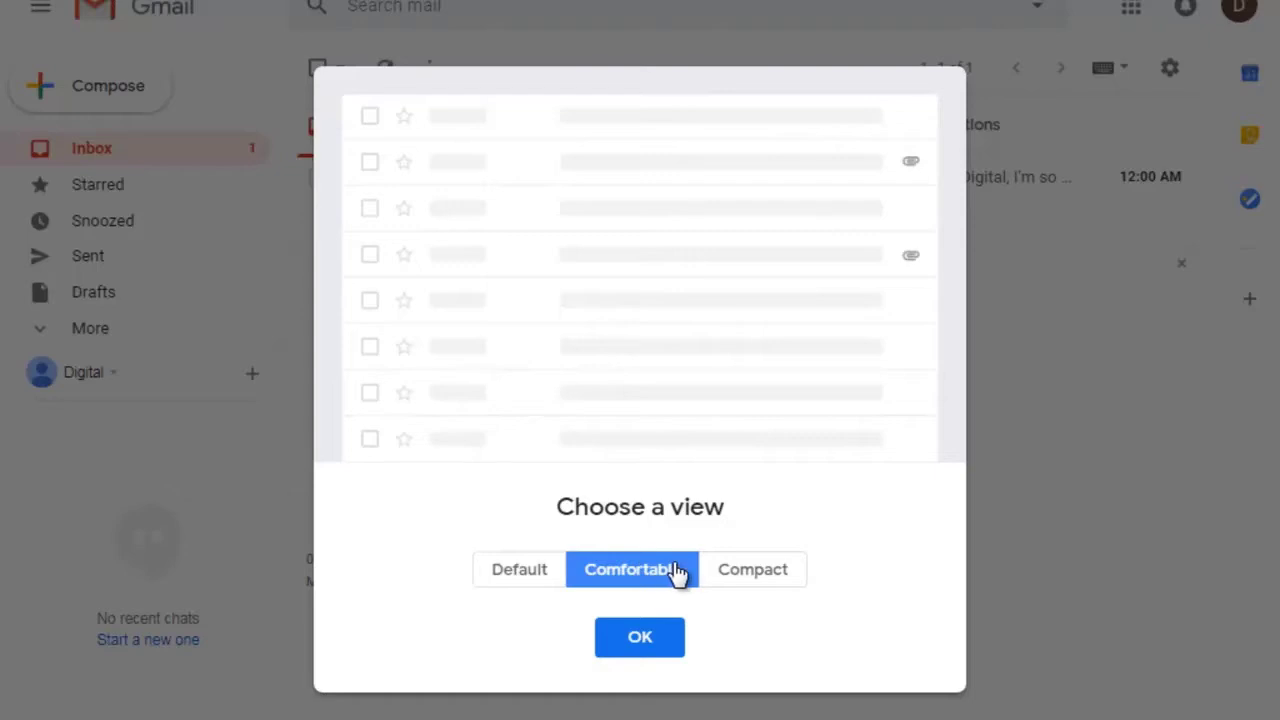
left_click(755, 580)
left_click(518, 578)
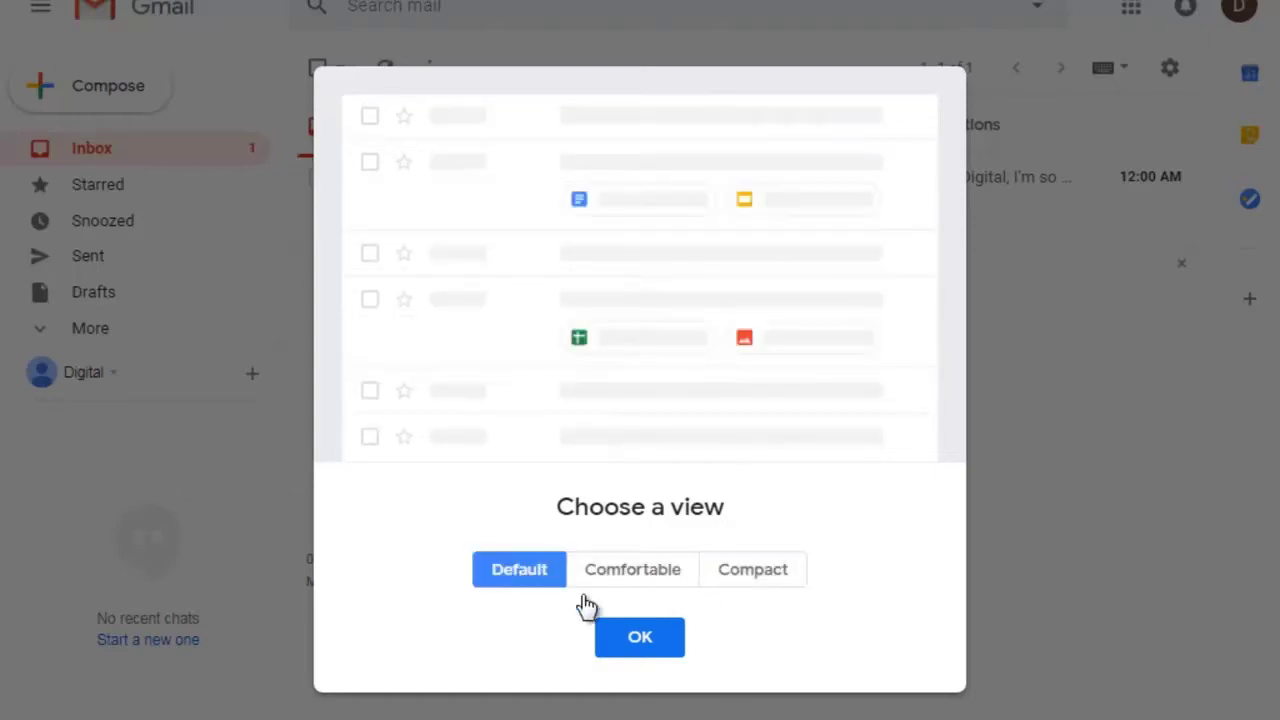
left_click(643, 642)
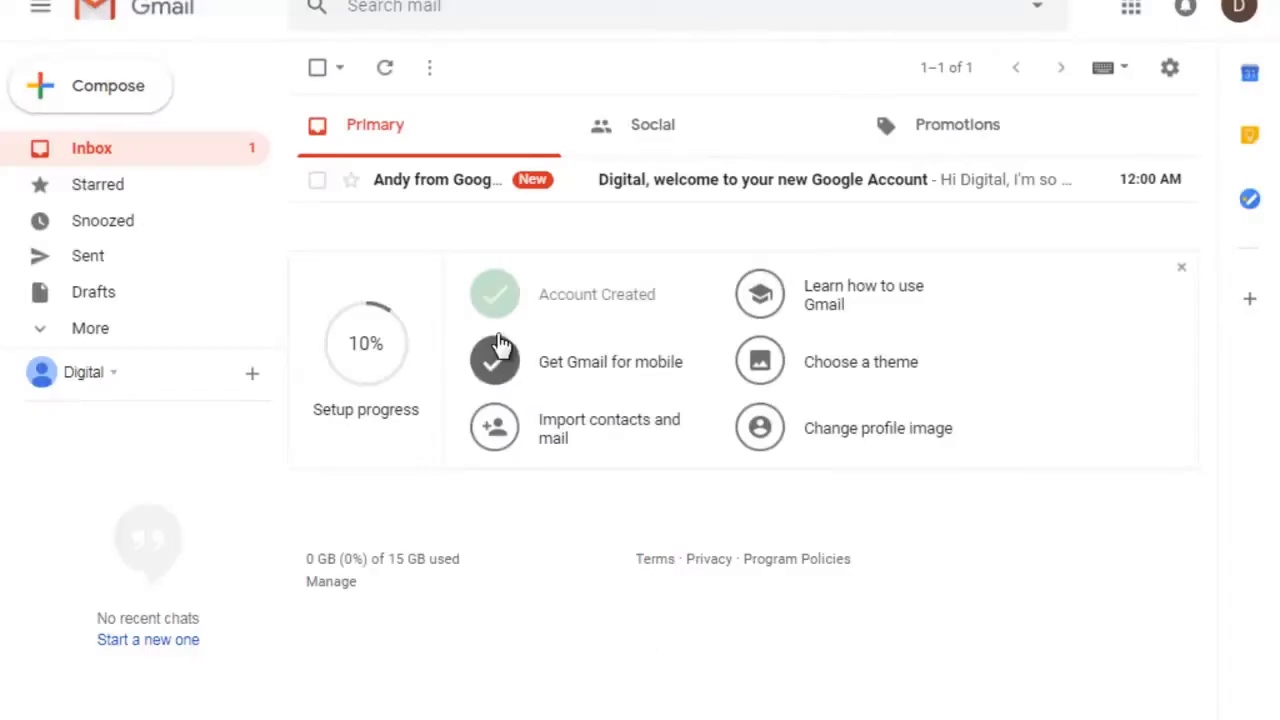
- Look over the Gmail settings options and the details of the signed-in account
left_click(1170, 72)
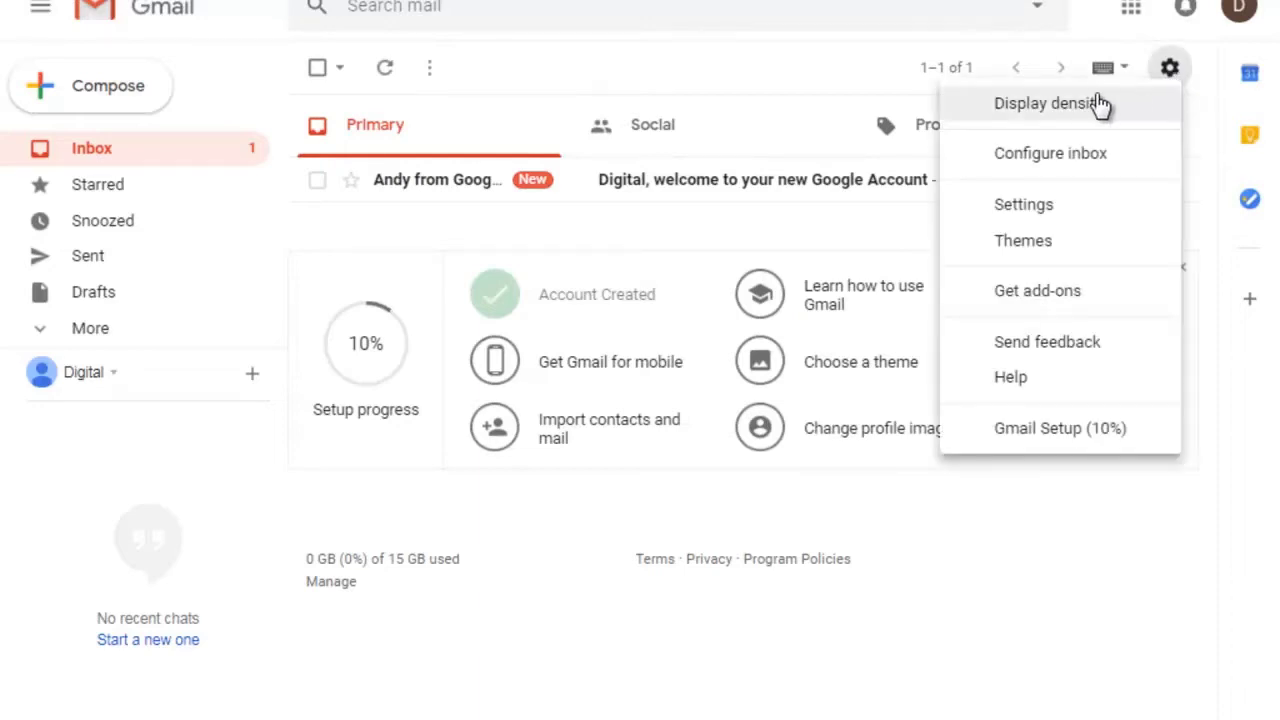
left_click(1069, 530)
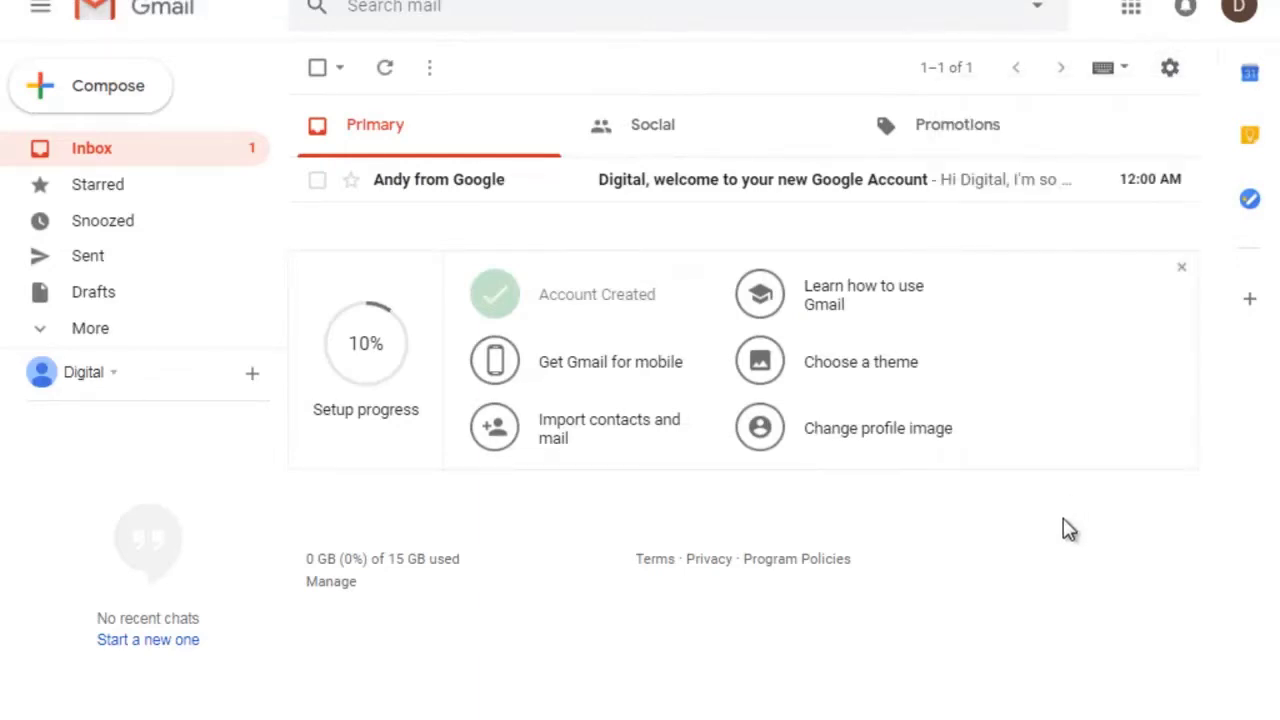
left_click(1239, 10)
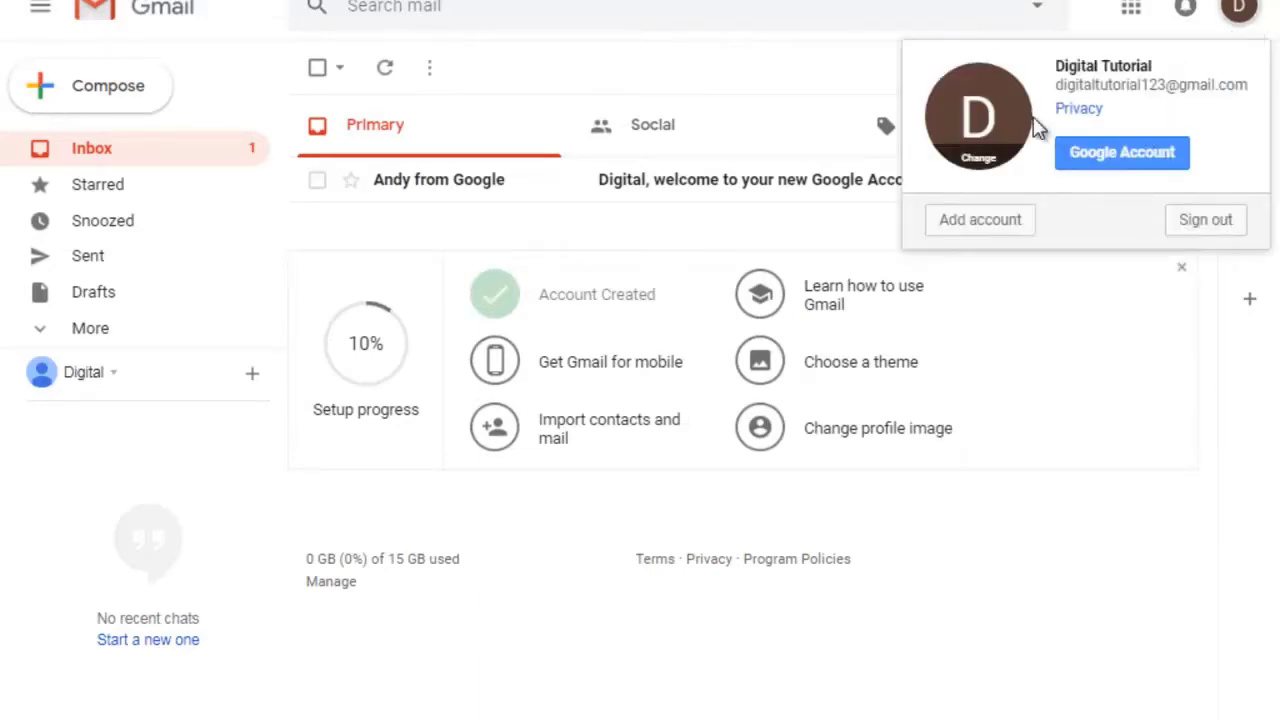
- Close the account details and look over the Starred and Snoozed folders, ending in the Inbox
left_click(1143, 345)
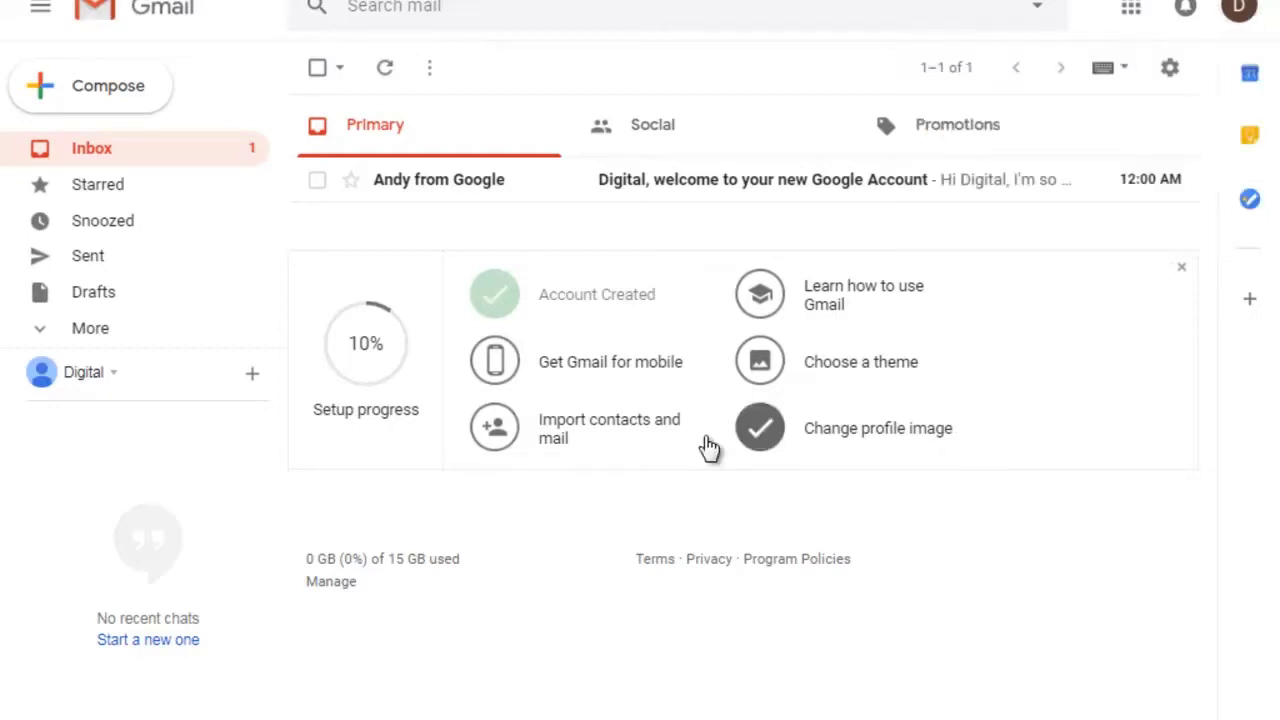
left_click(100, 190)
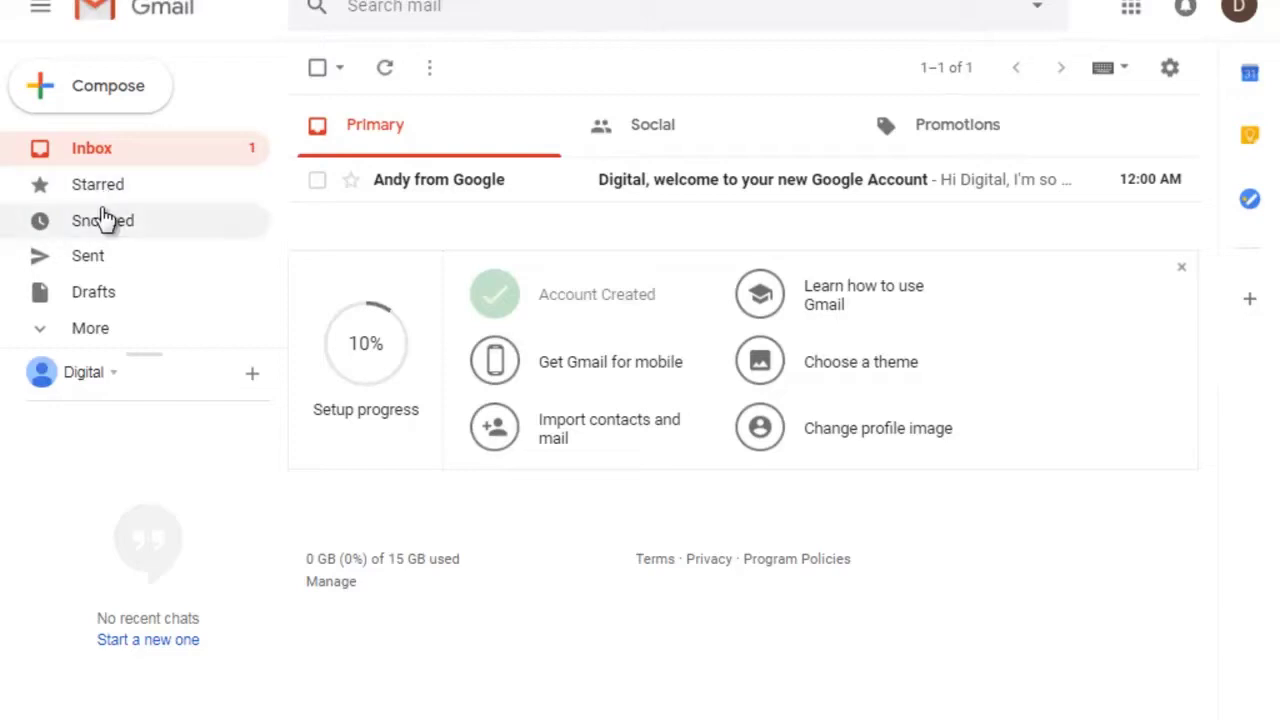
left_click(104, 226)
left_click(110, 152)
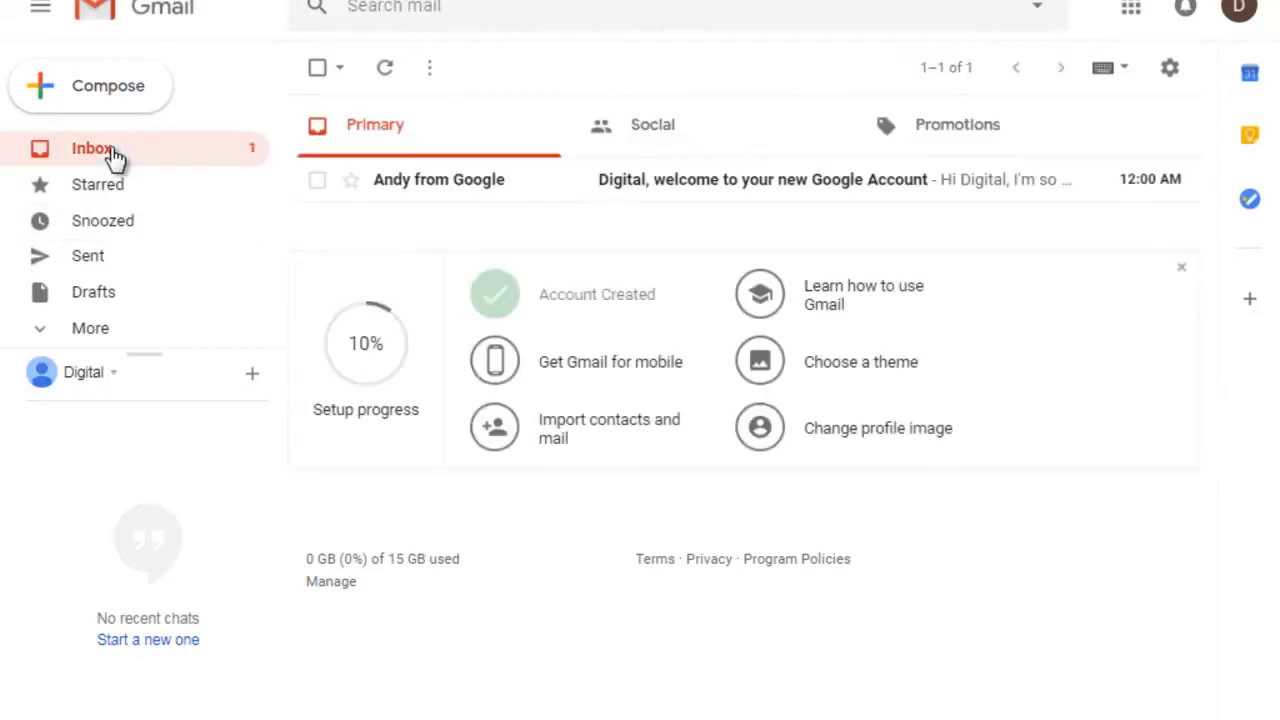
- Open the welcome email about the new Google Account, read it to the end and return to the inbox
left_click(475, 192)
scroll(655, 360, "down", 15)
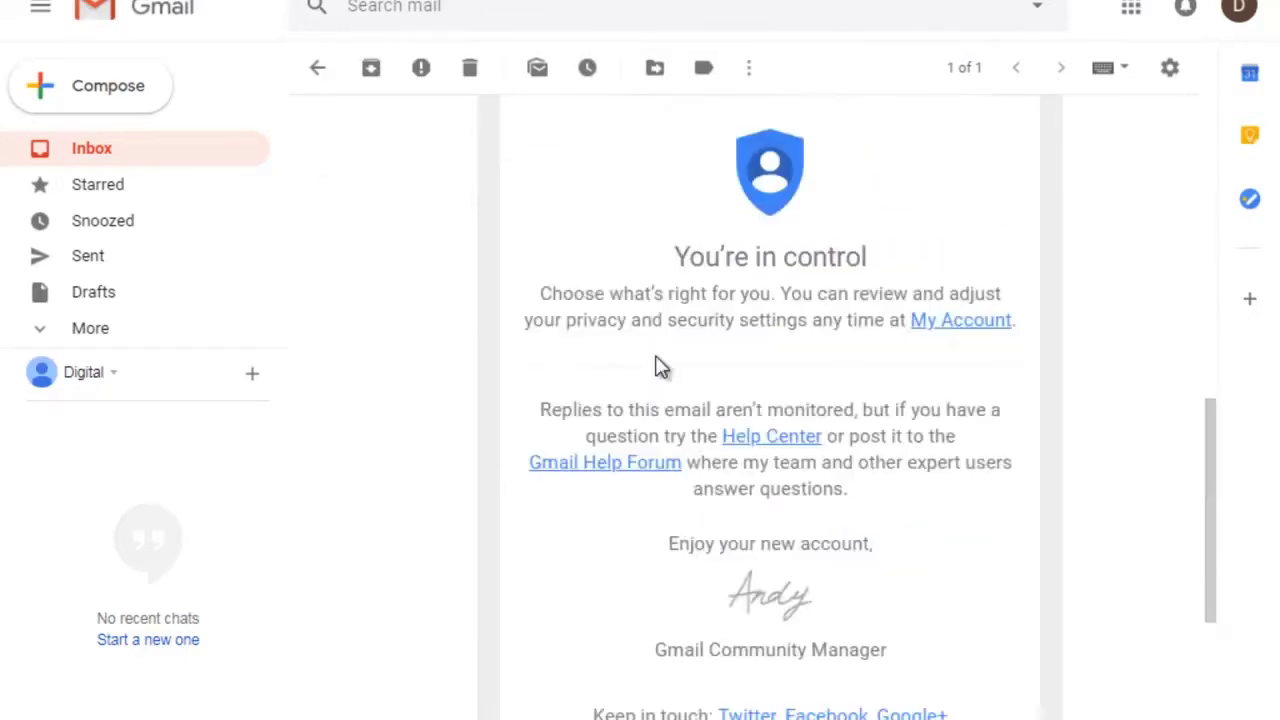
scroll(660, 365, "up", 15)
left_click(319, 72)
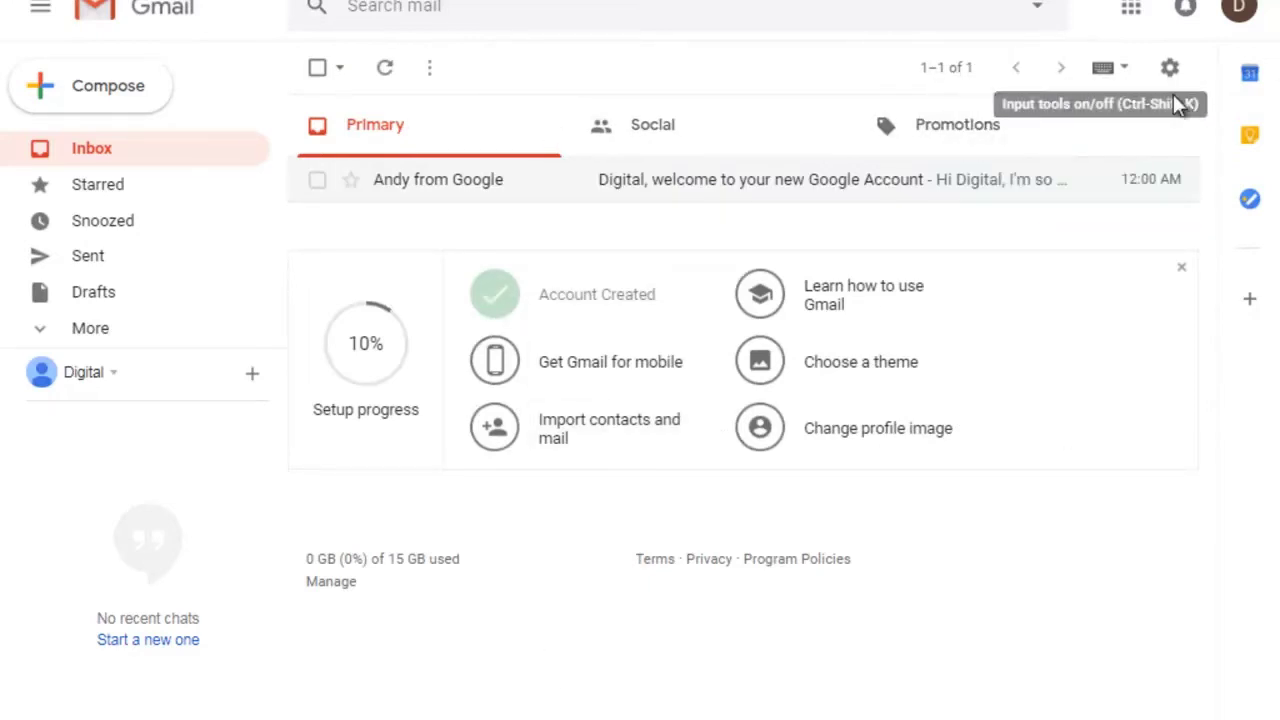
- Review all the General settings of Gmail, from the display language to the vacation responder, and return to the inbox
left_click(1170, 68)
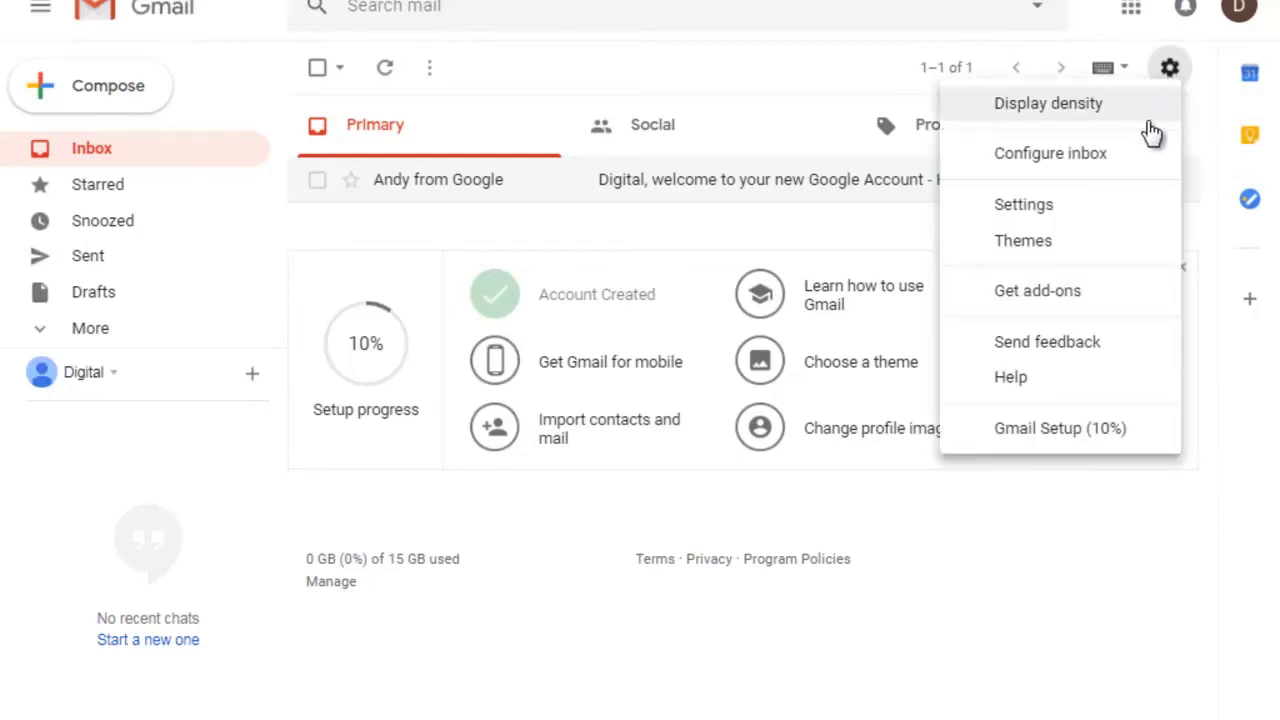
left_click(1049, 210)
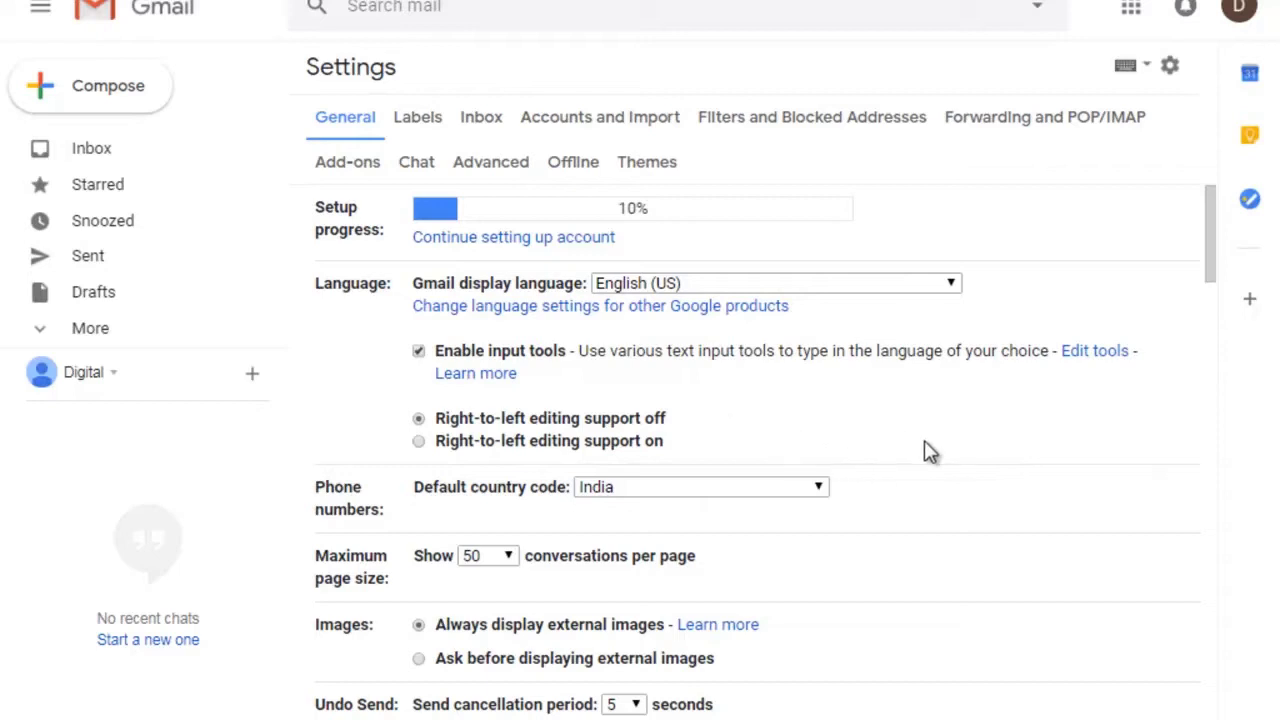
scroll(926, 446, "down", 4)
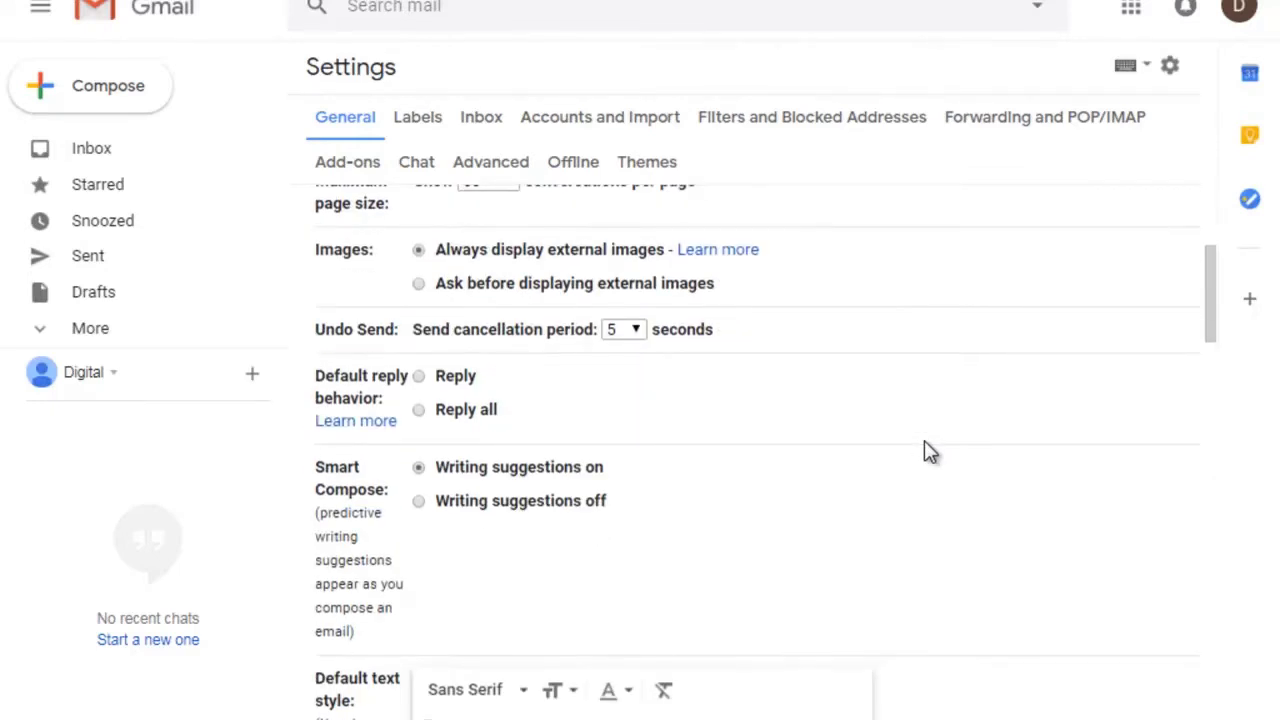
scroll(925, 445, "down", 6)
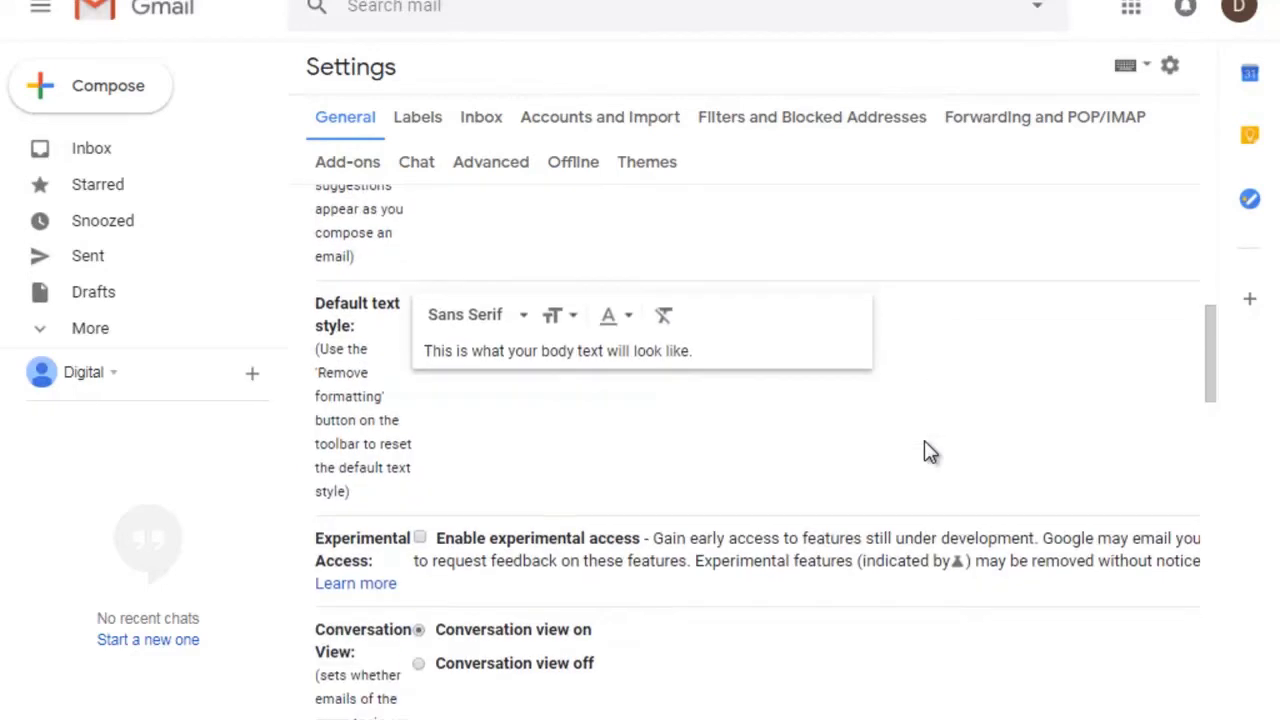
scroll(926, 450, "down", 9)
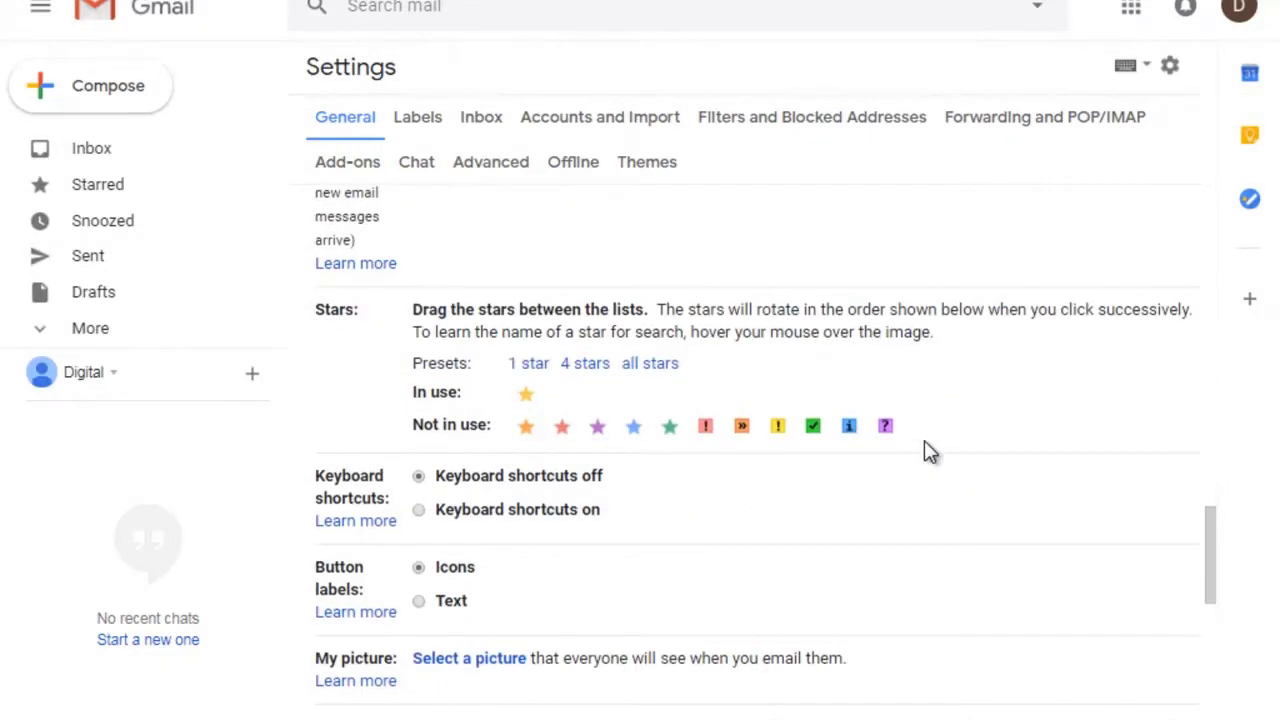
scroll(926, 450, "down", 1)
scroll(924, 441, "down", 7)
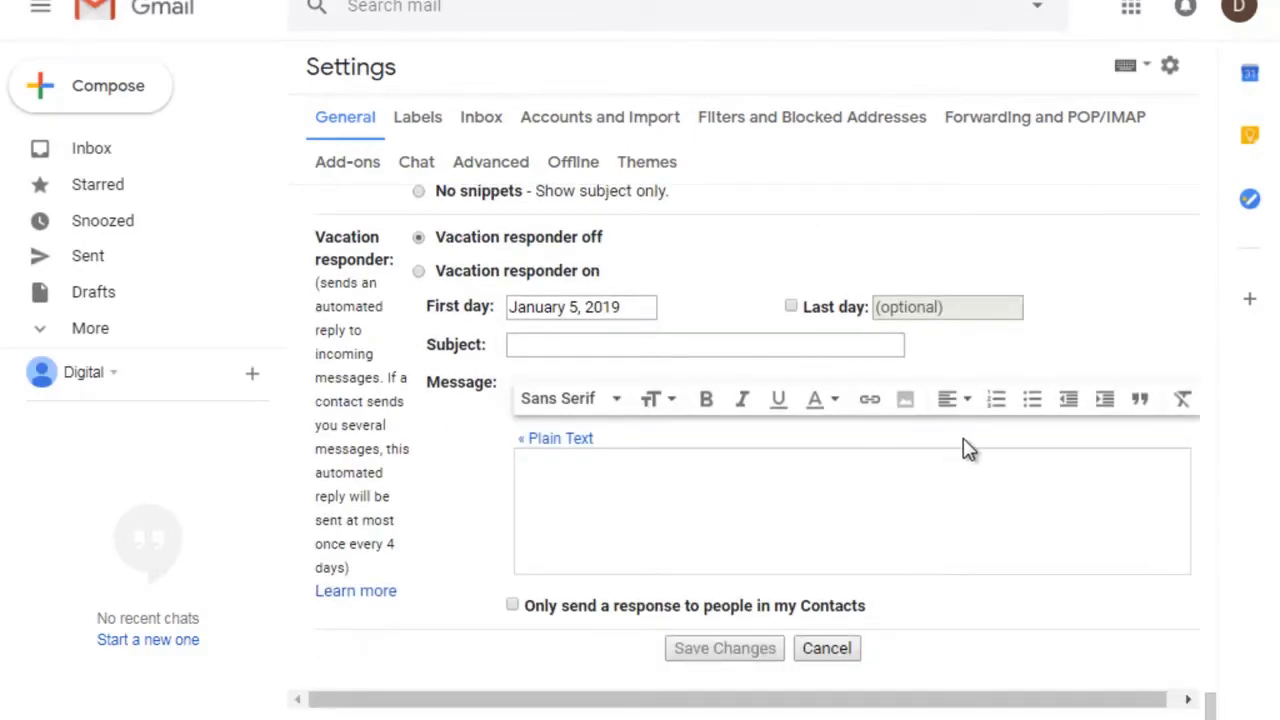
scroll(970, 449, "up", 15)
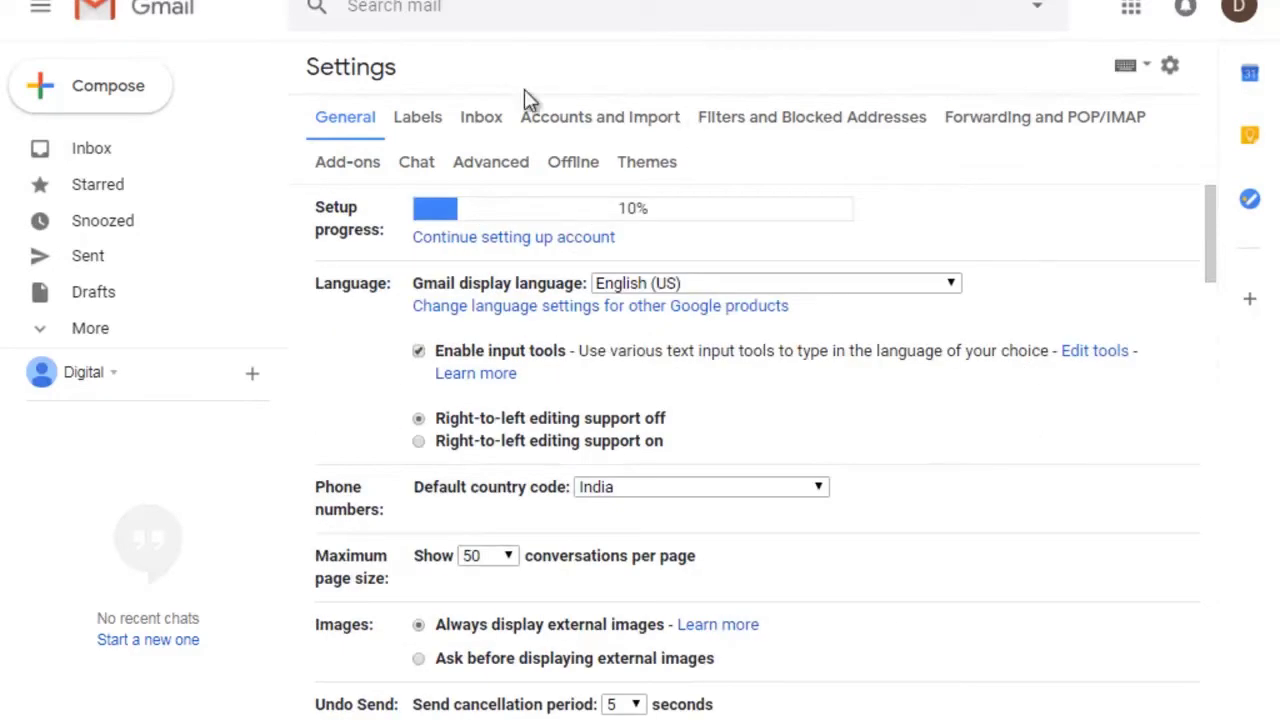
left_click(103, 150)
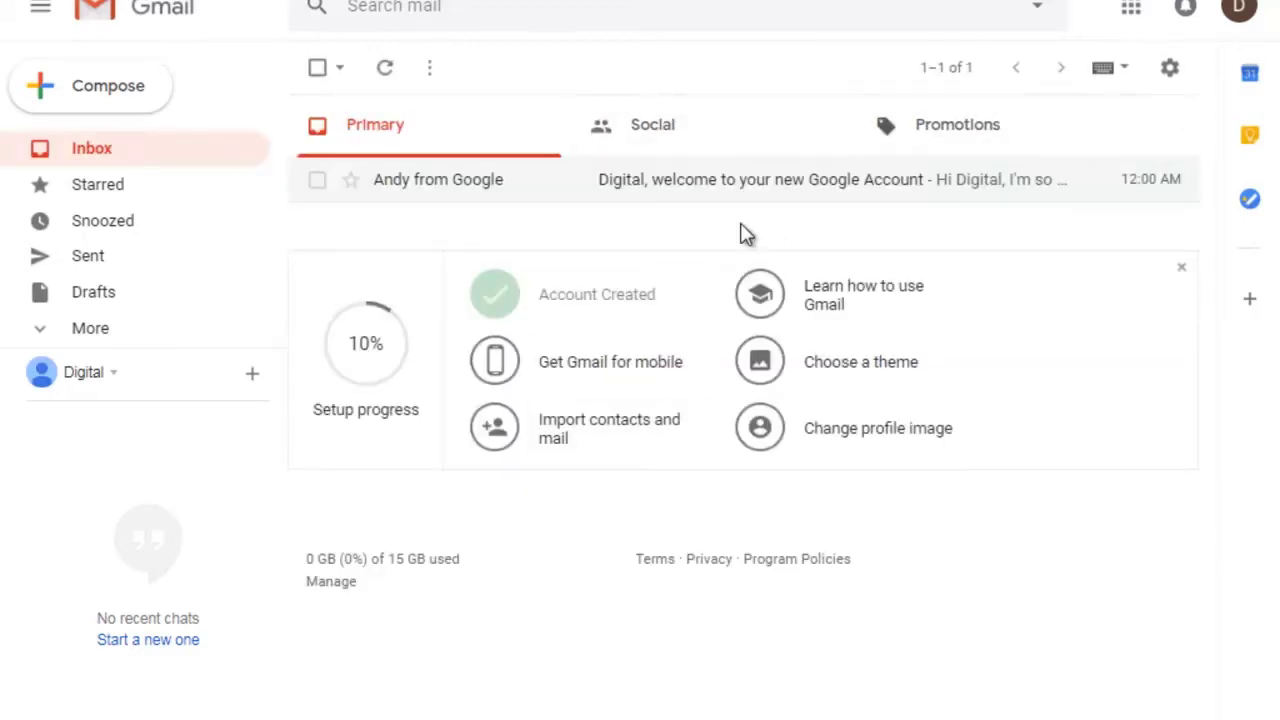
- Sign out, sign back in with the account password, and finish the account protection page without updating the recovery details
left_click(1239, 12)
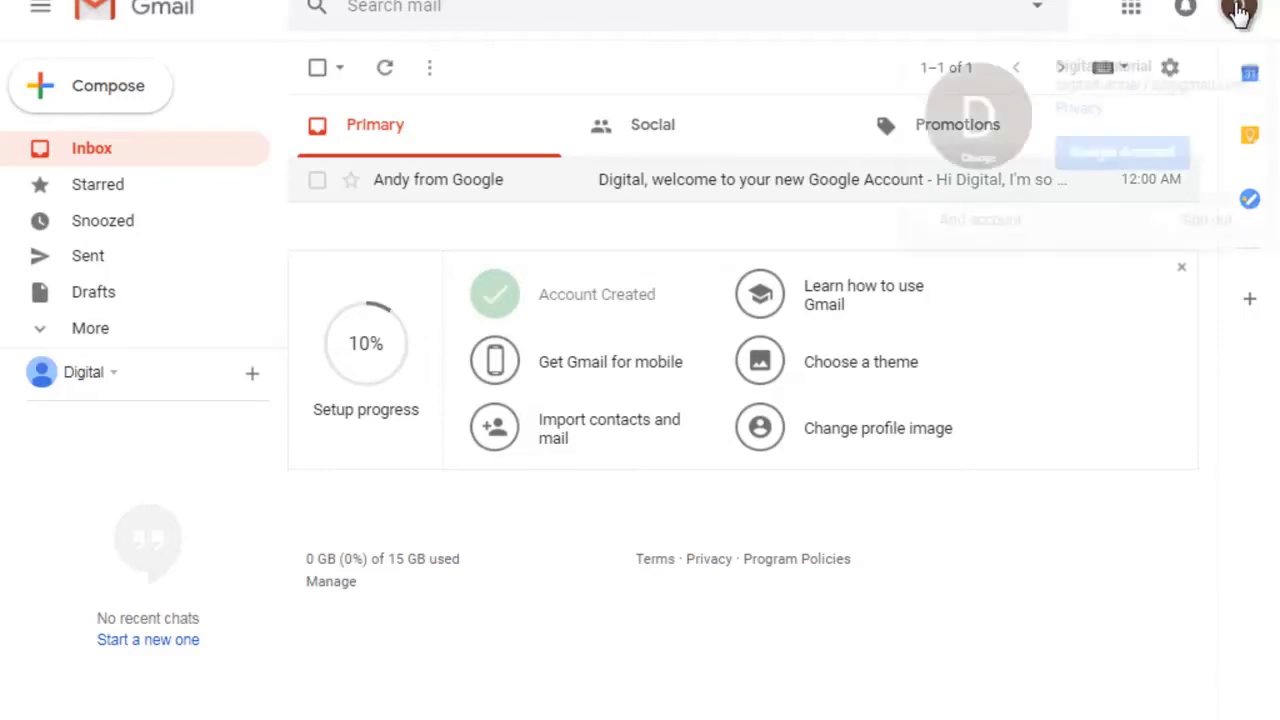
left_click(1201, 231)
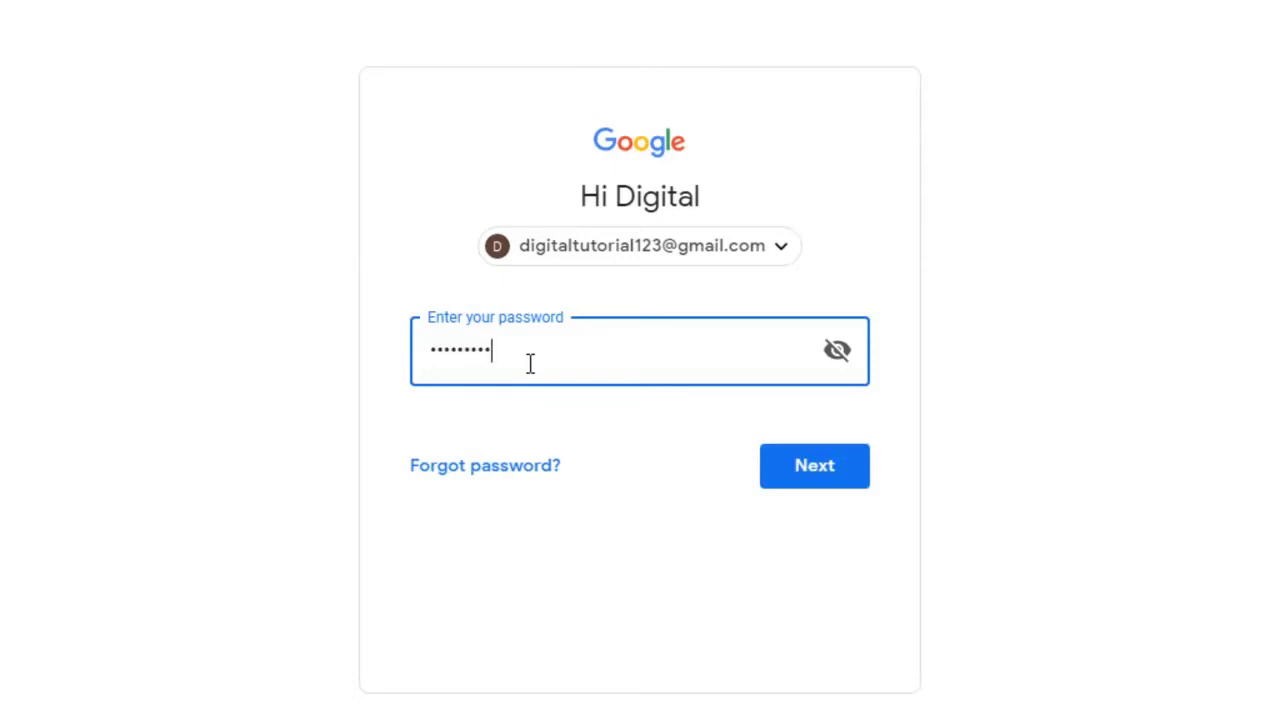
left_click(812, 470)
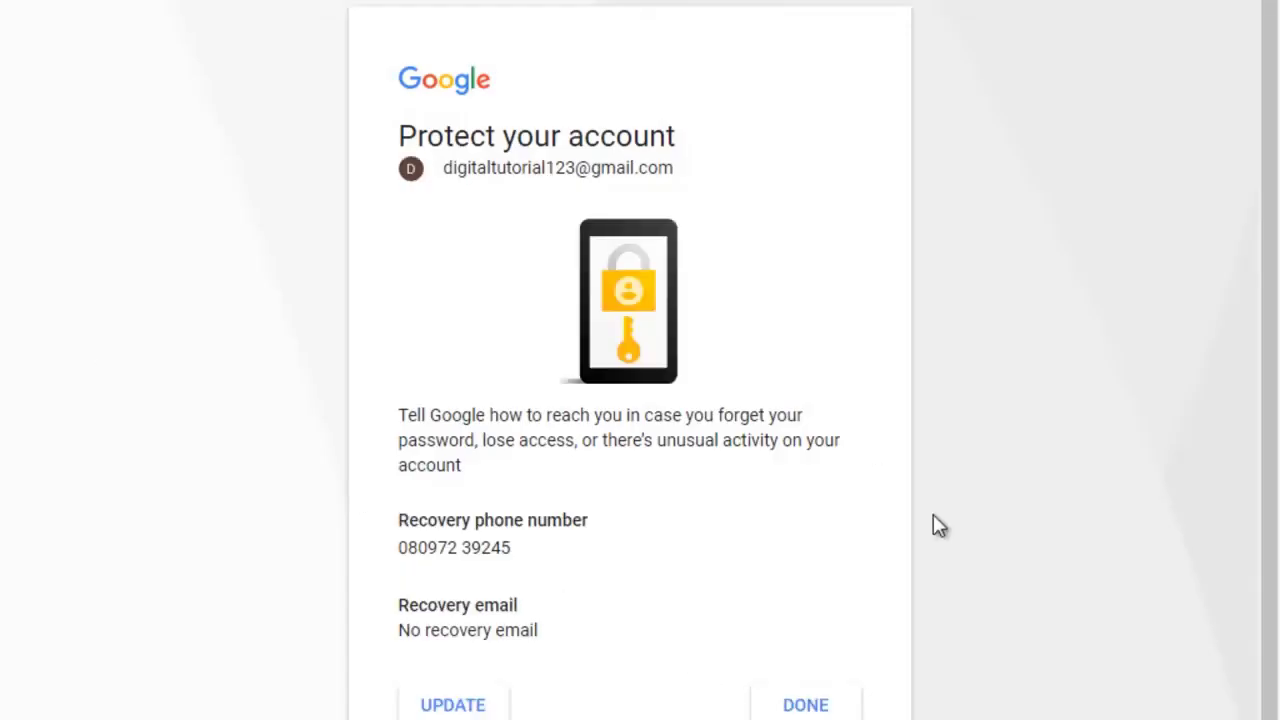
left_click(788, 709)
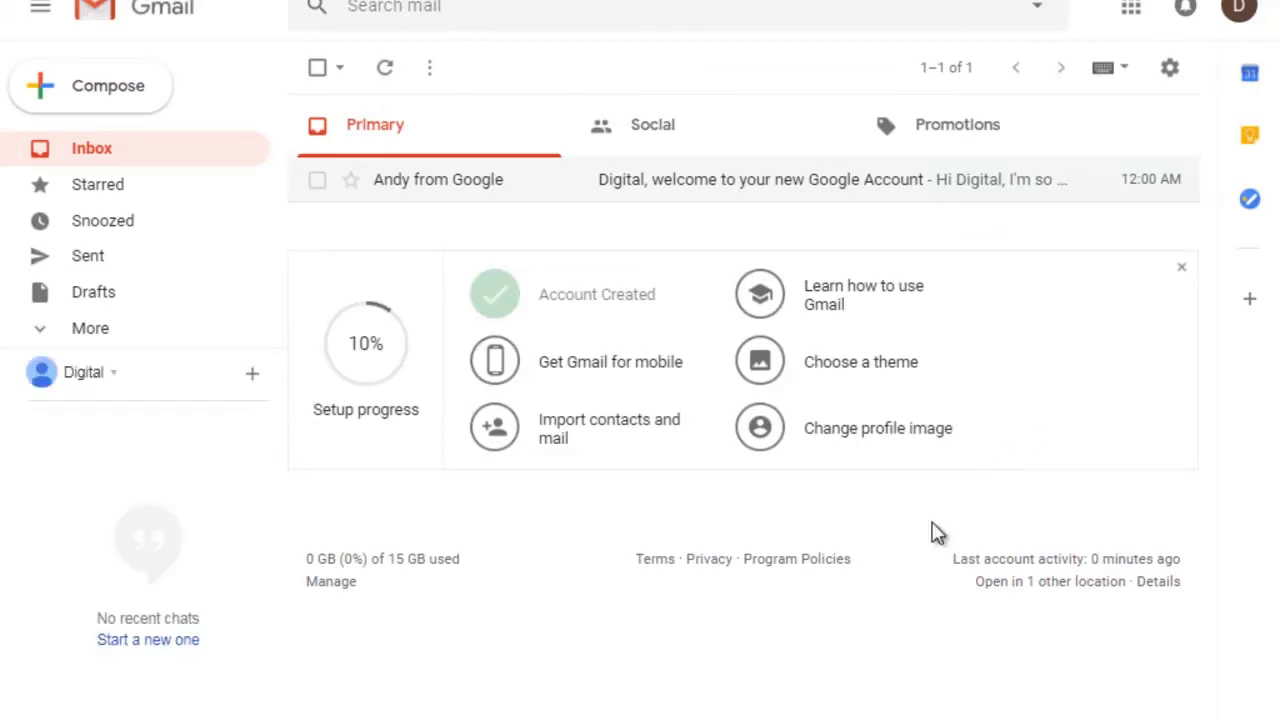
- Sign out of the Google Account again from the Gmail inbox
left_click(1239, 10)
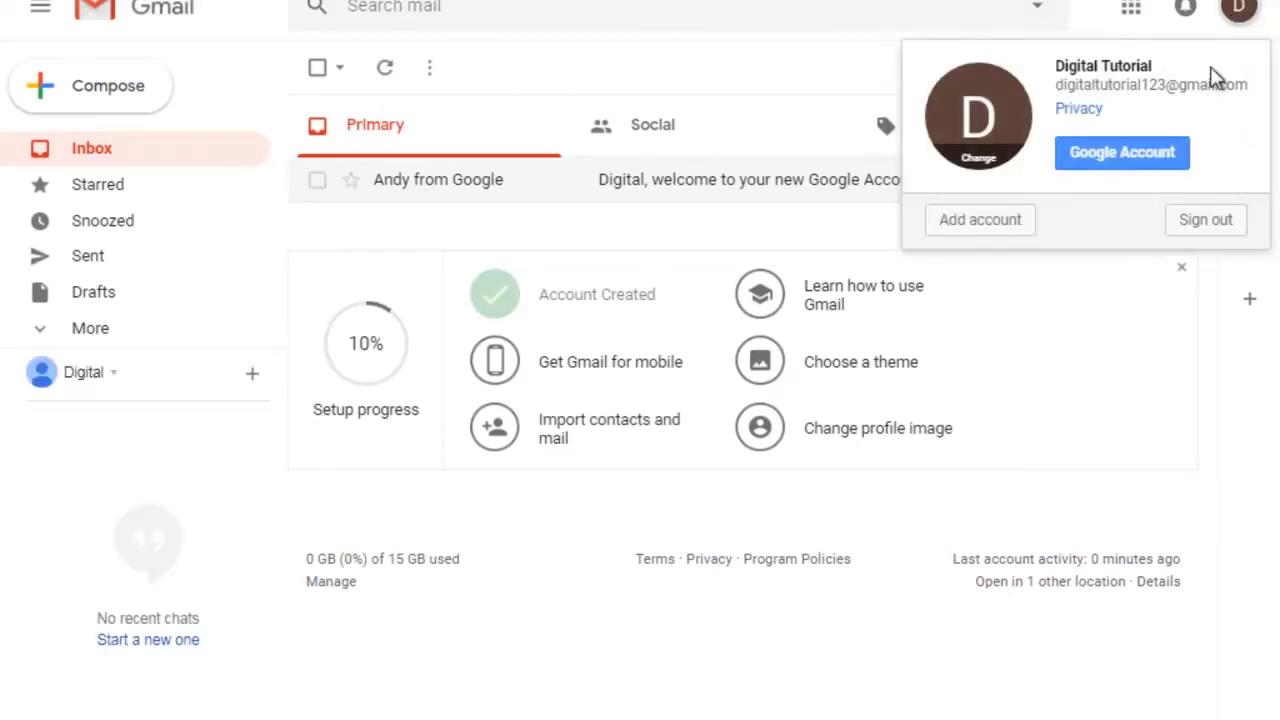
left_click(1203, 222)
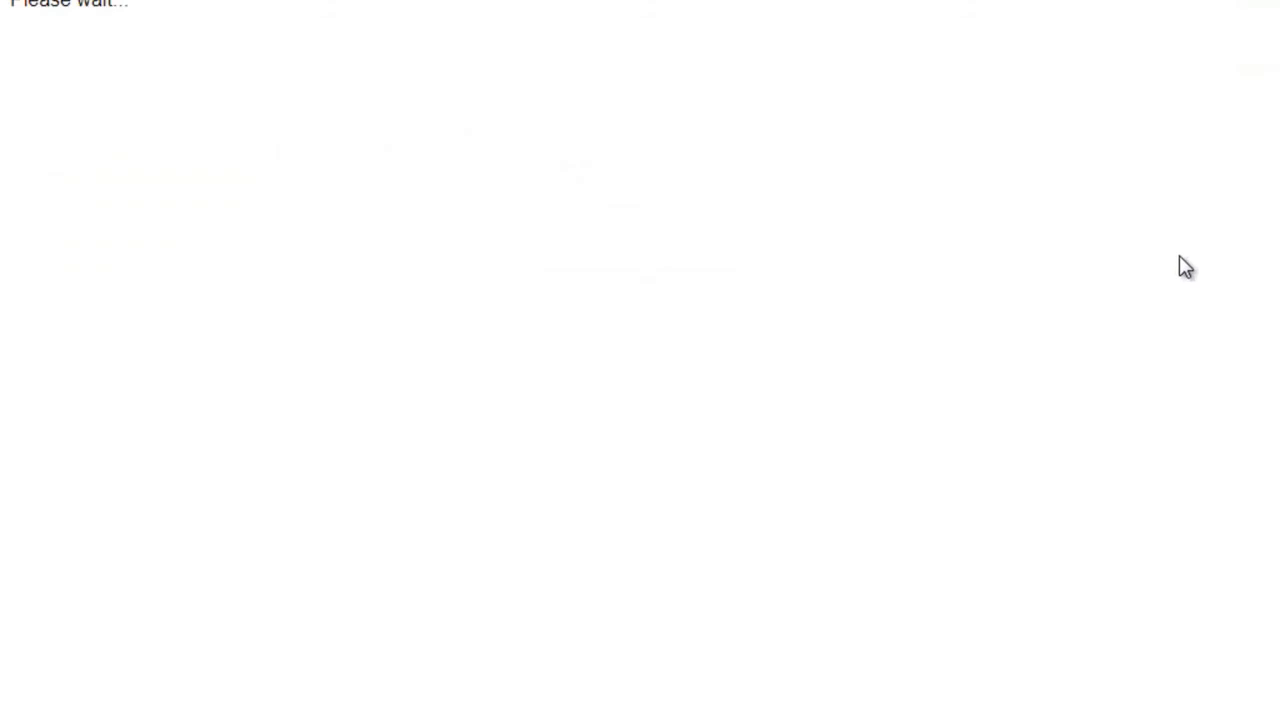